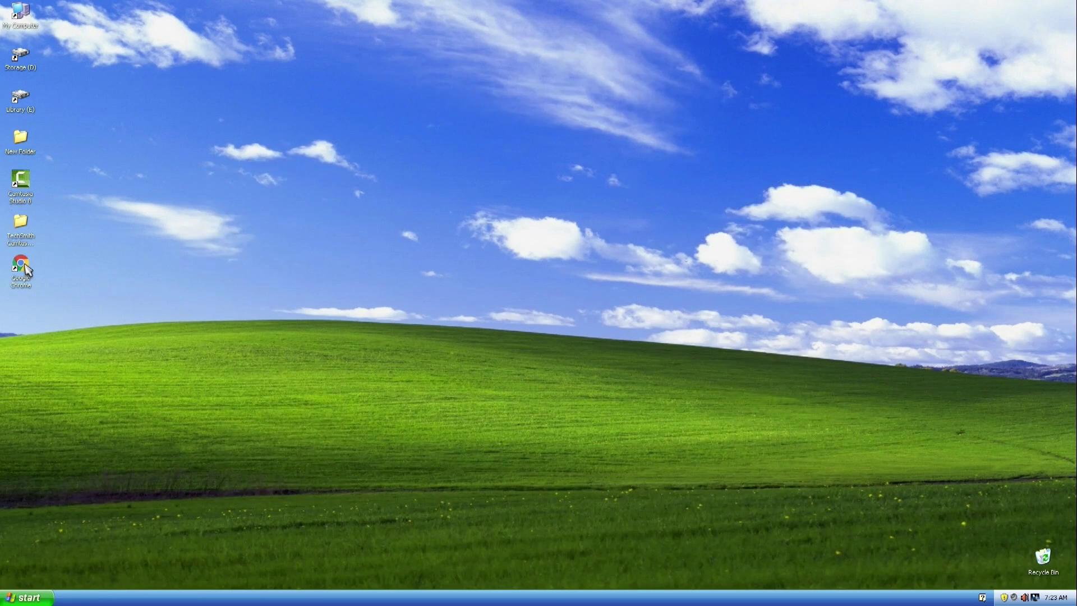
Search Chrome for 'download windows 10' and open Microsoft's Windows 10 disk image (ISO) page
double_click(22, 266)
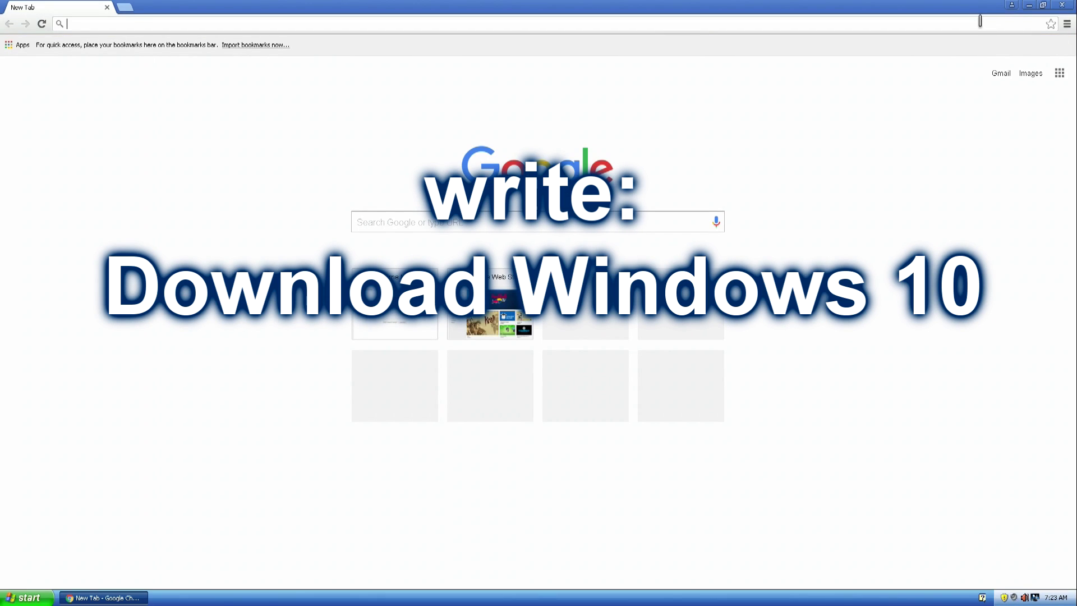
click(980, 21)
text(download W)
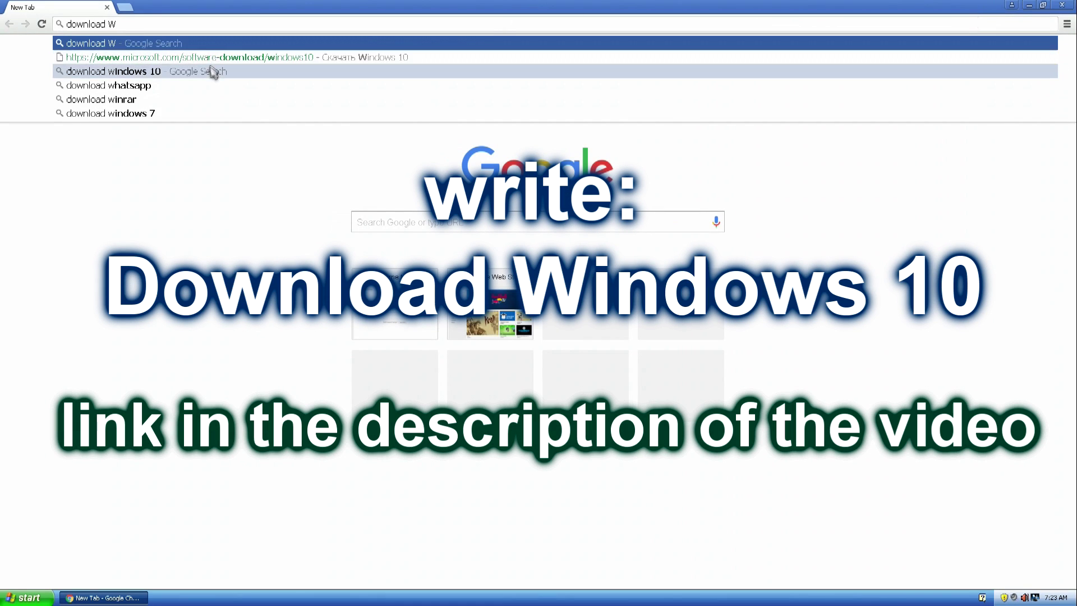
click(211, 73)
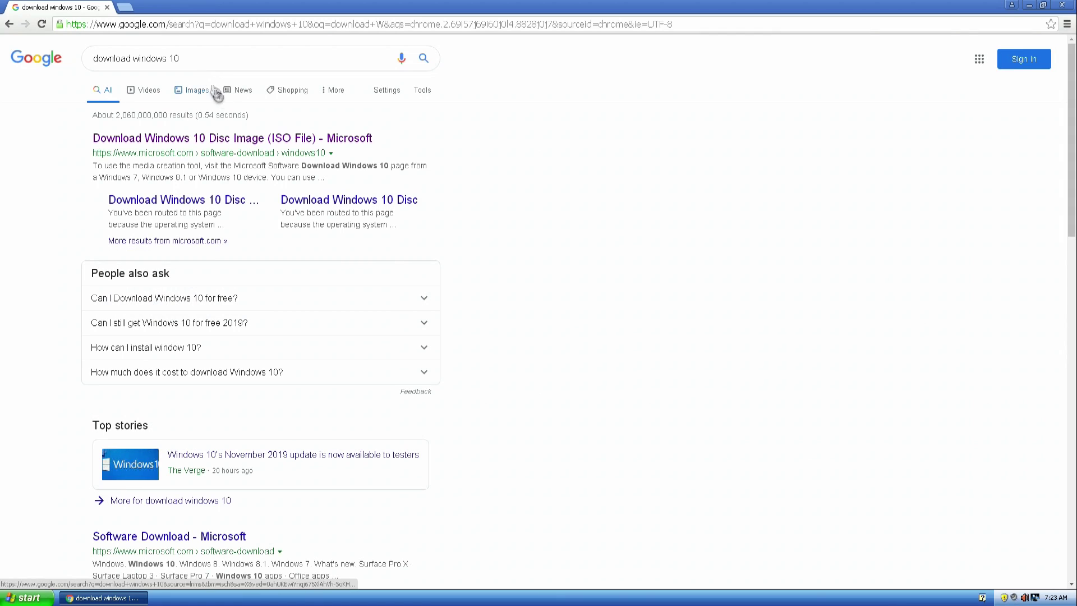
click(248, 141)
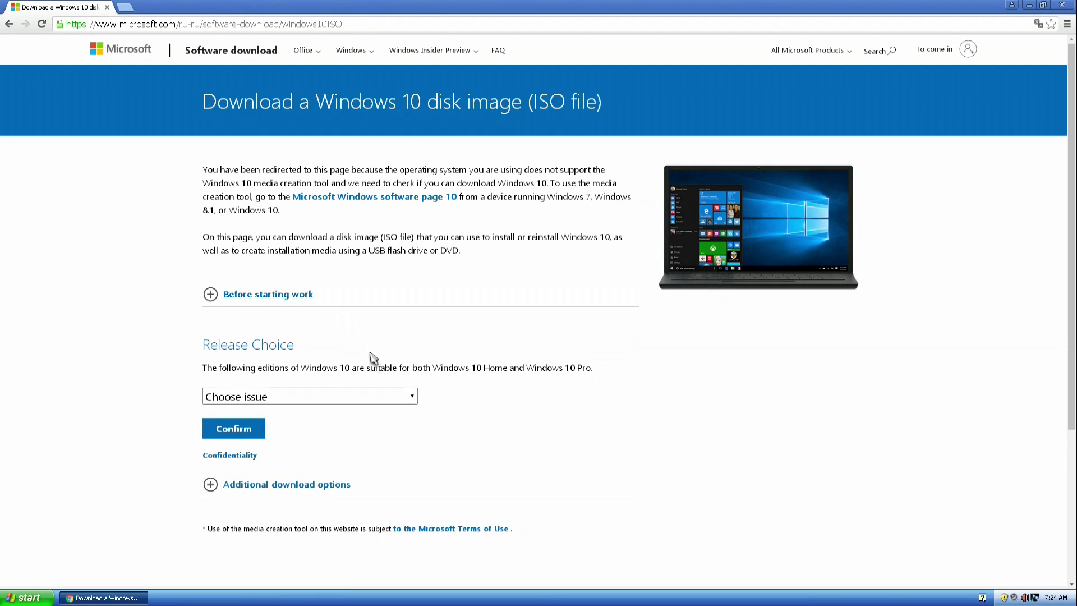
click(416, 408)
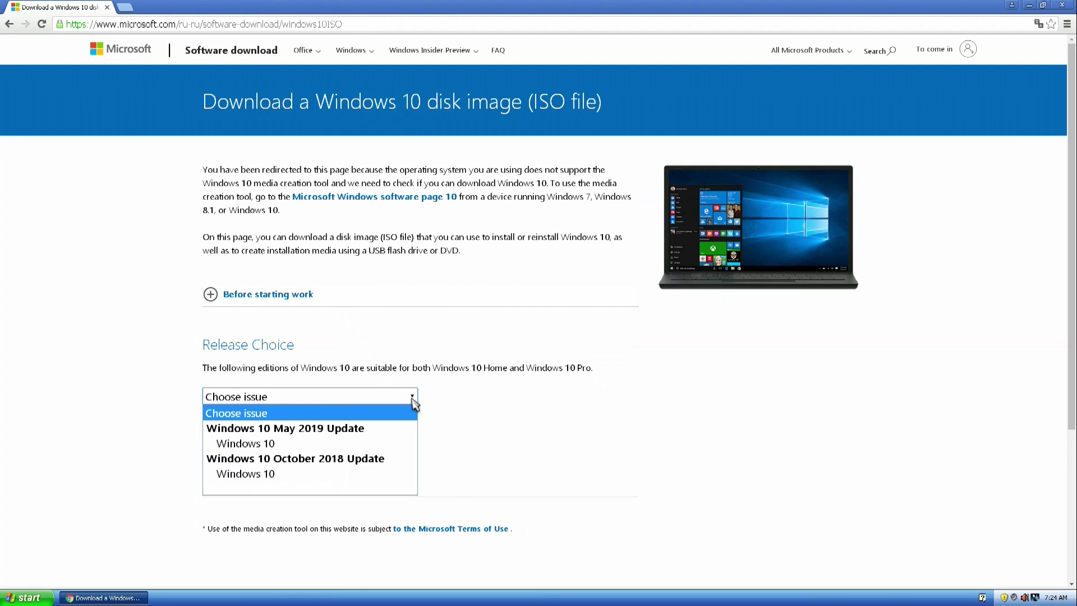
Choose the Windows 10 May 2019 Update release and English, then download the 64-bit ISO
click(266, 450)
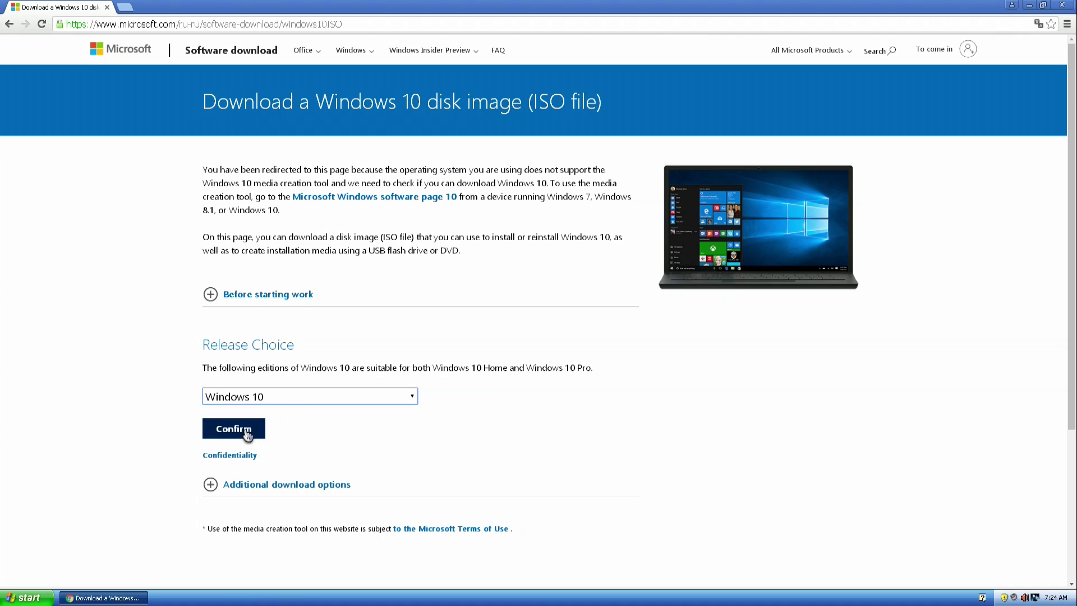
click(247, 432)
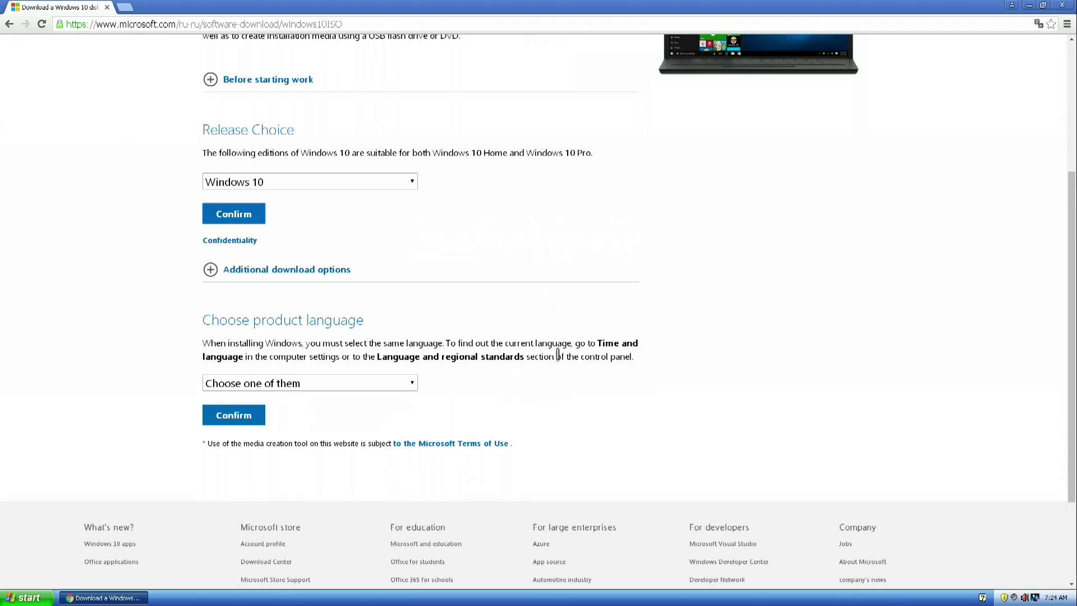
click(409, 383)
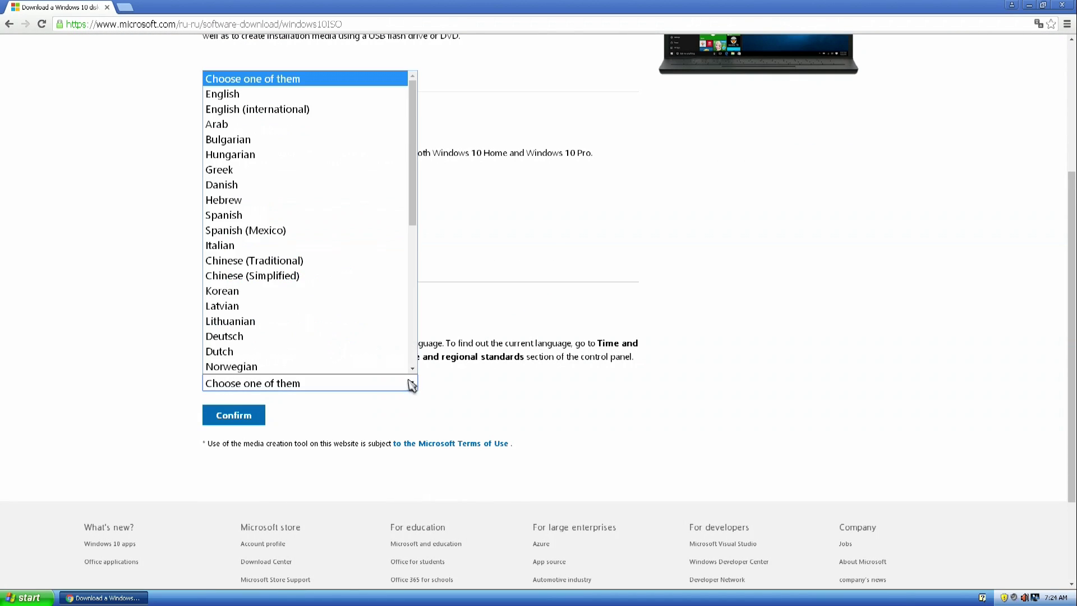
click(314, 95)
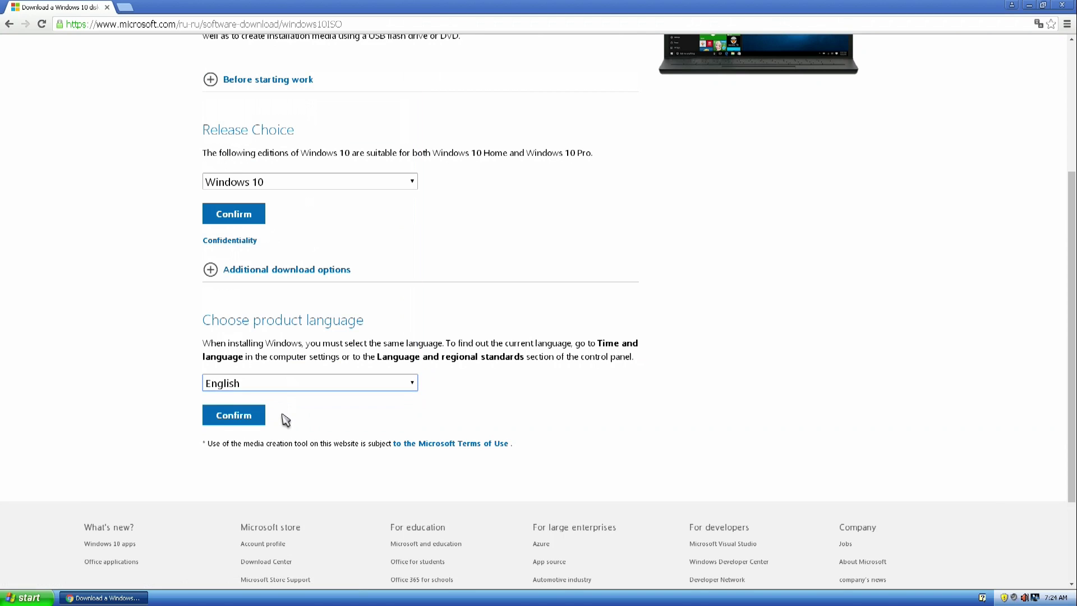
click(245, 420)
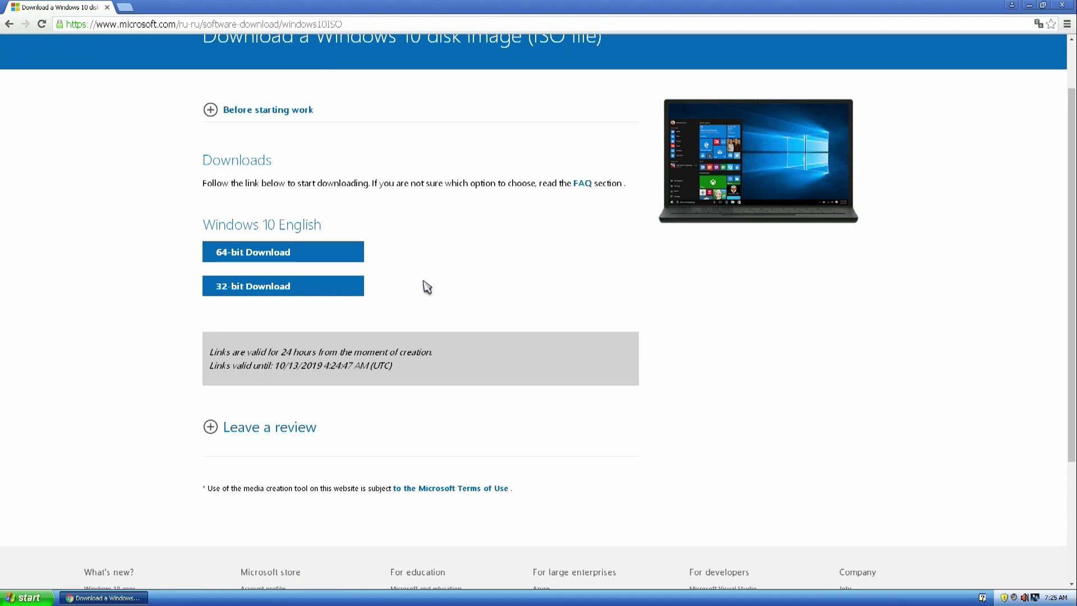
click(275, 254)
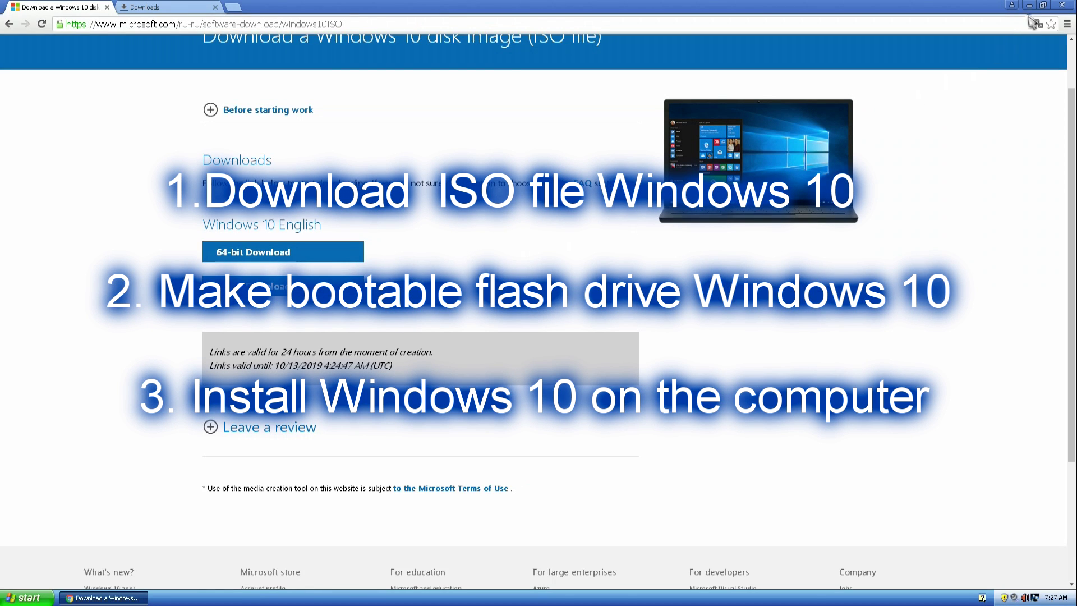
Minimize Chrome to the desktop while the Windows 10 ISO downloads
click(1030, 8)
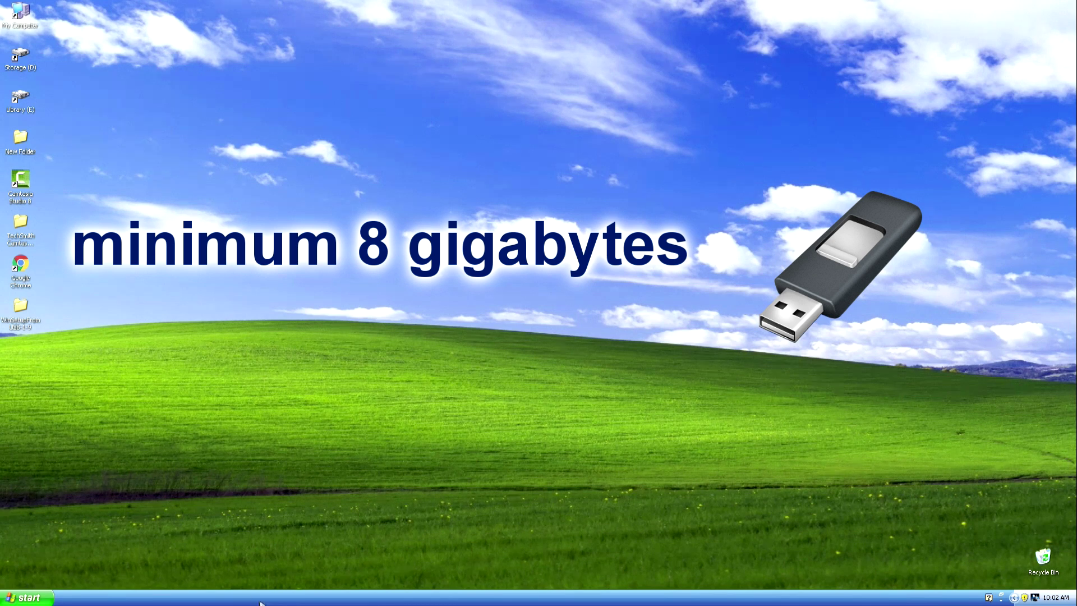
Reopen Chrome and search for 'rufus 2.5 download'
double_click(20, 265)
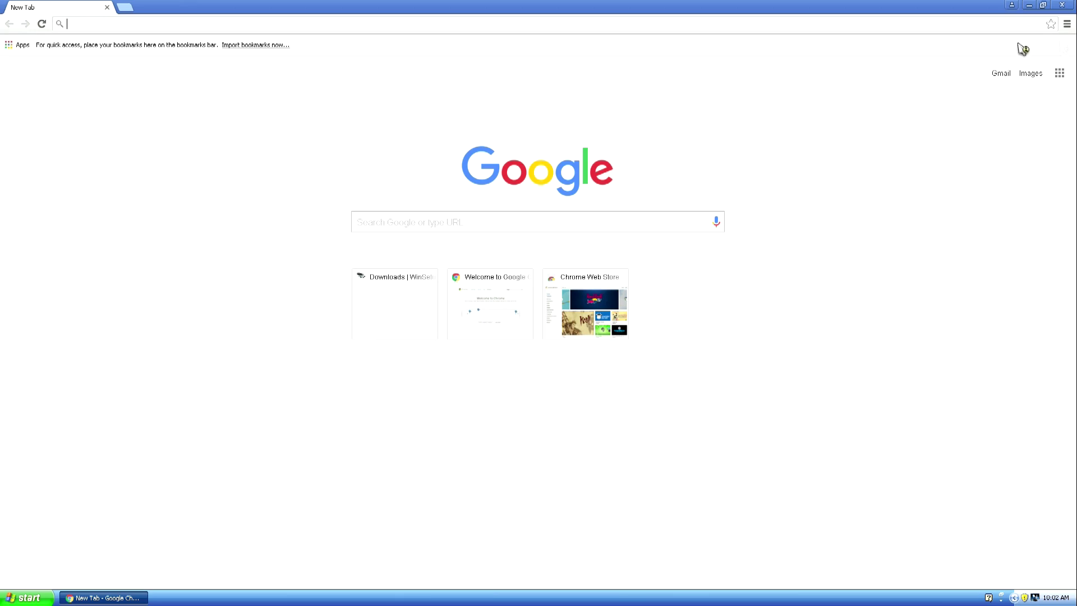
right_click(161, 23)
click(193, 71)
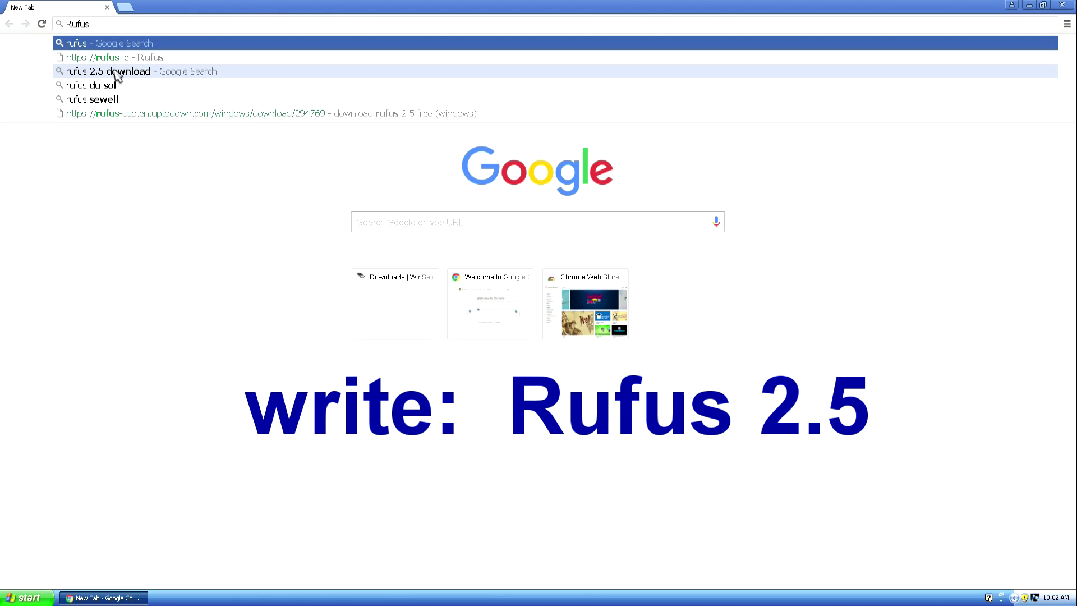
click(116, 74)
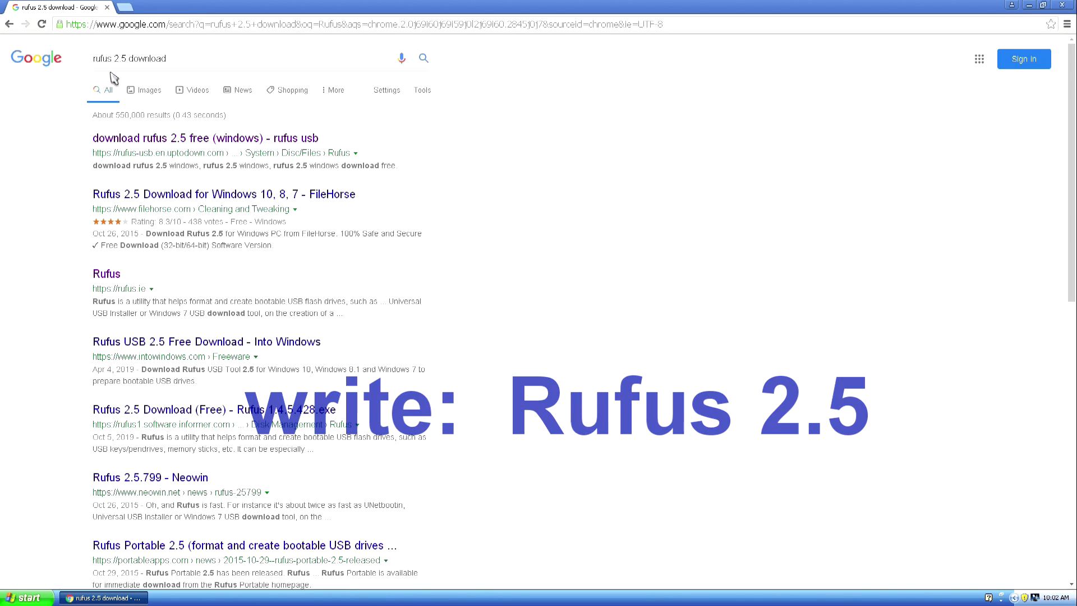
Download Rufus 2.5 from uptodown, close Chrome, and allow the unverified file to run
click(212, 141)
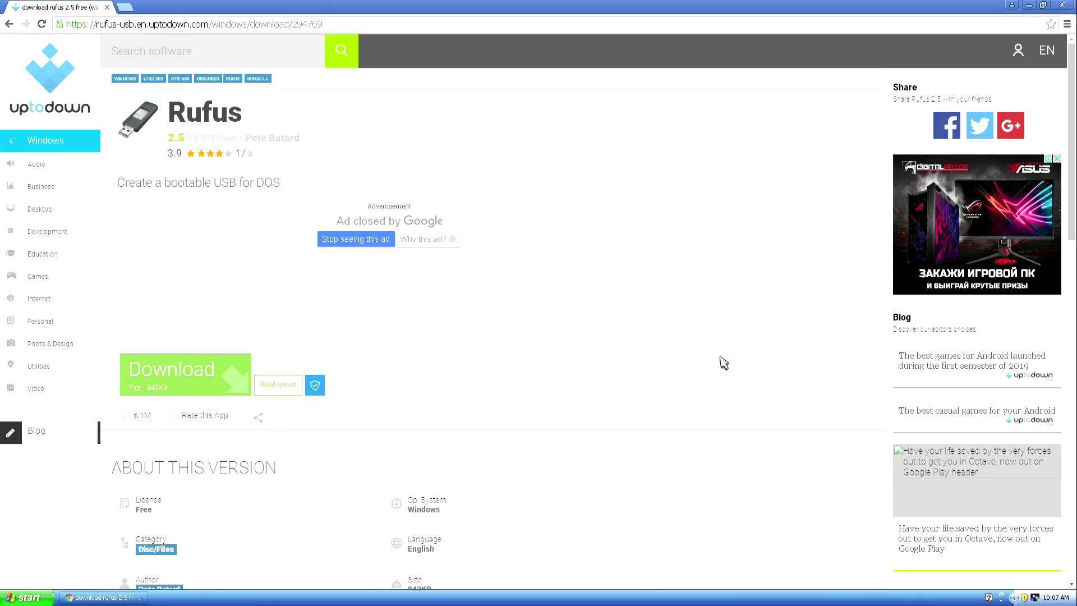
click(188, 374)
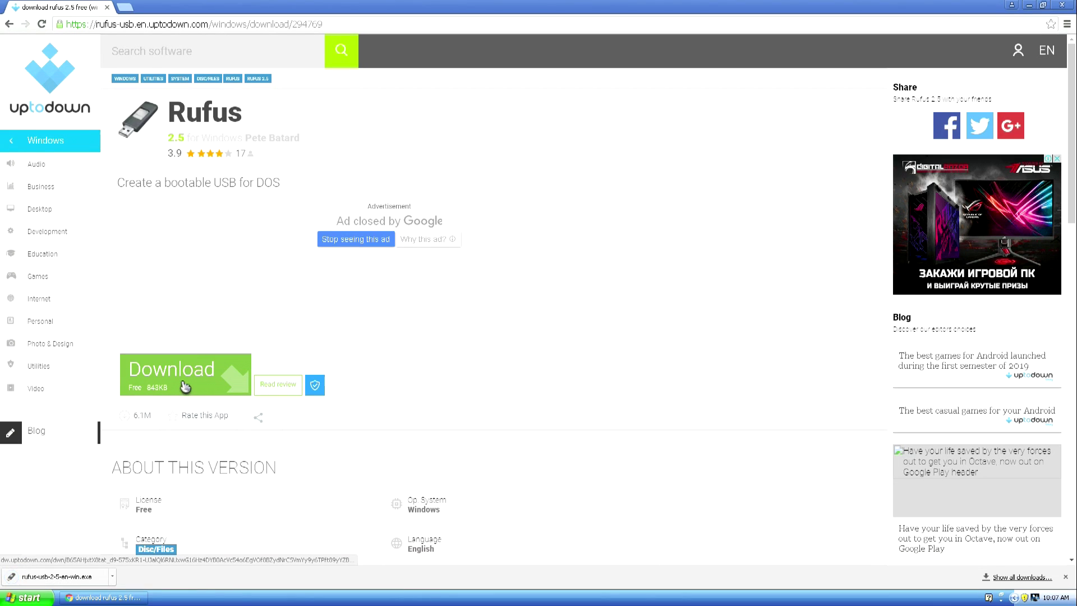
click(56, 576)
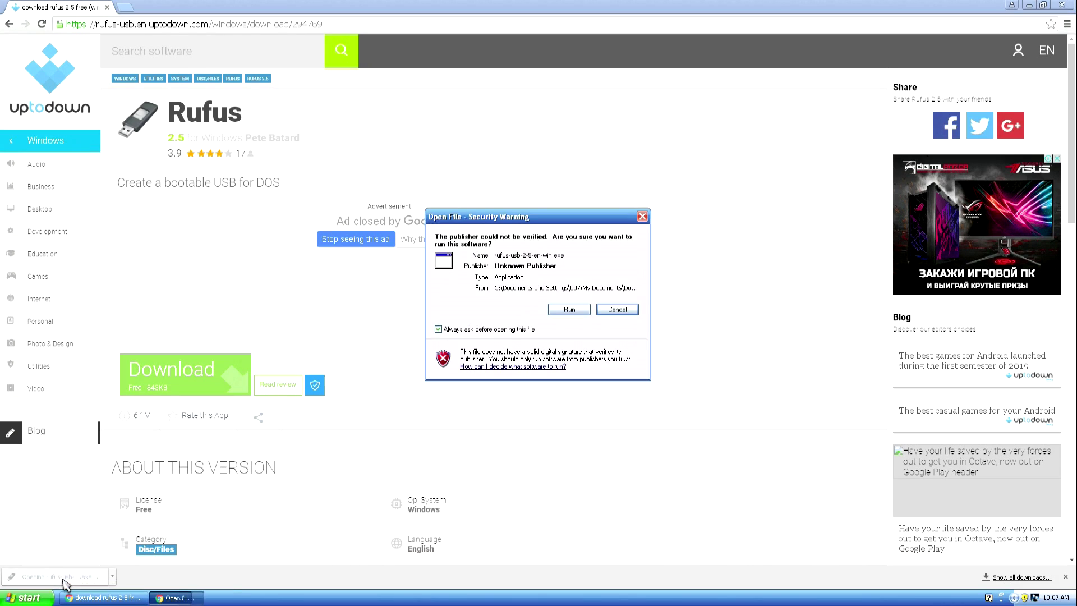
click(1061, 5)
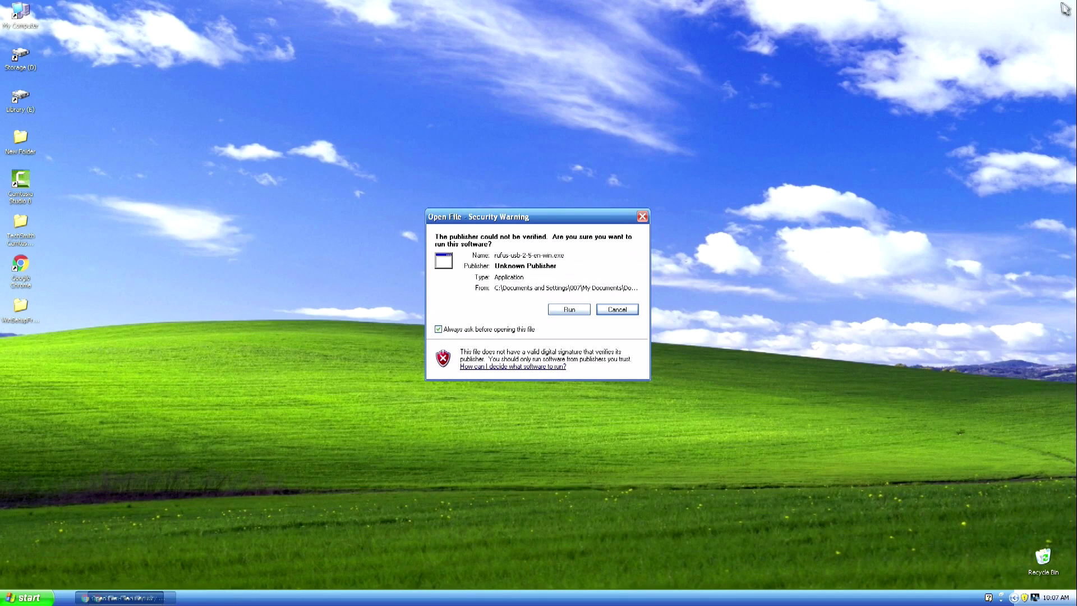
click(570, 310)
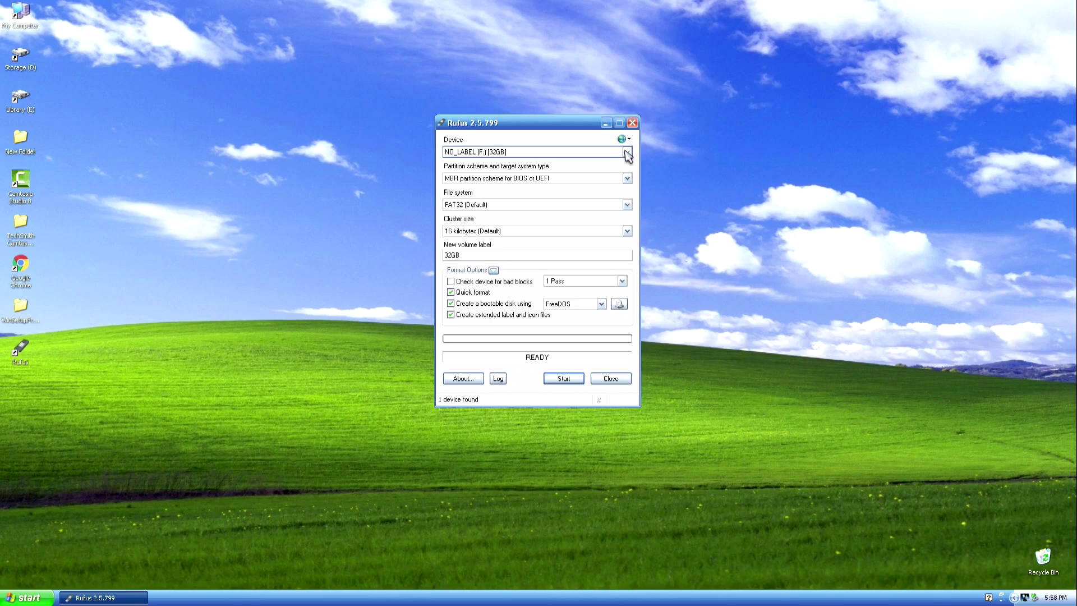
Keep the 32GB NO_LABEL drive as target and set the file system to NTFS
click(627, 151)
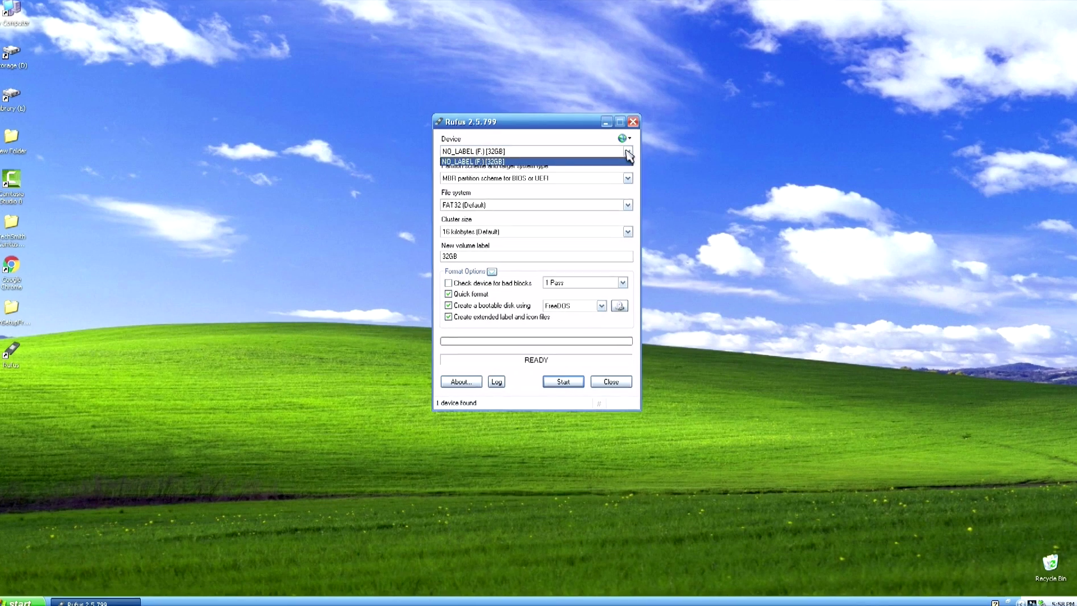
click(627, 161)
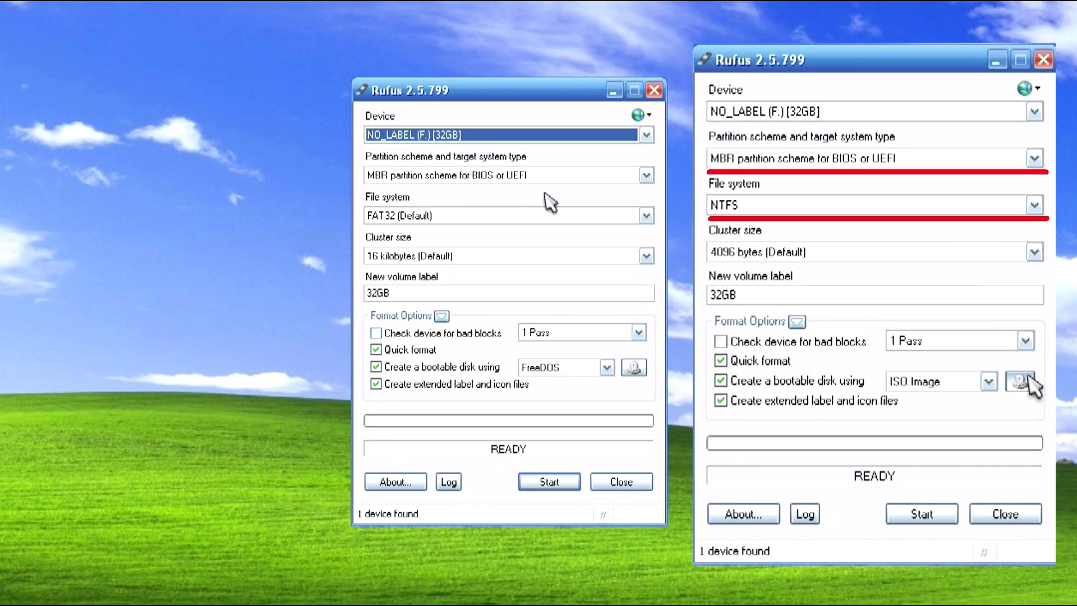
click(646, 215)
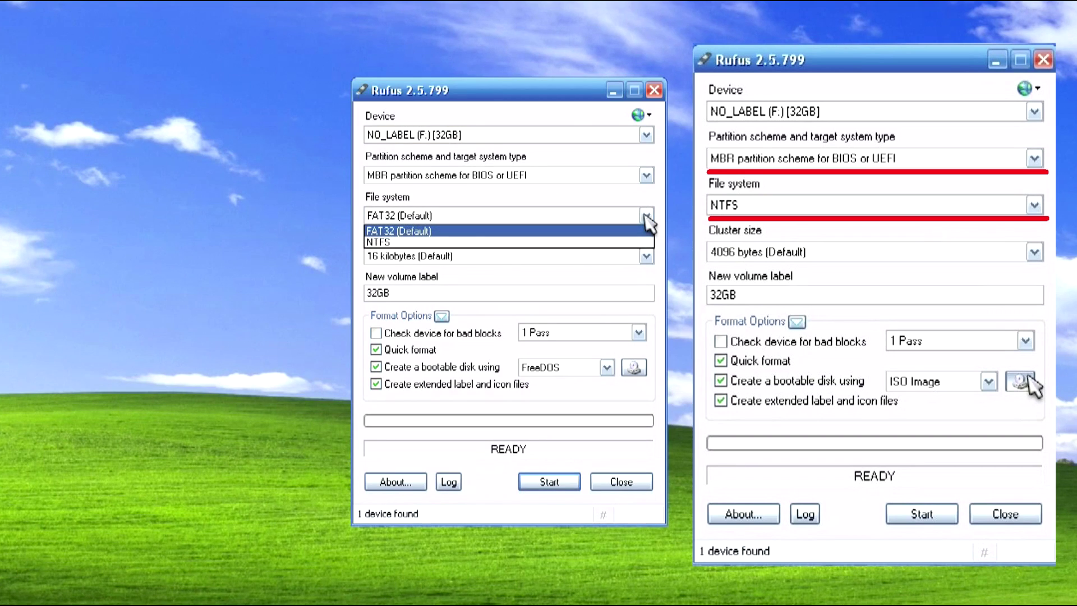
click(554, 242)
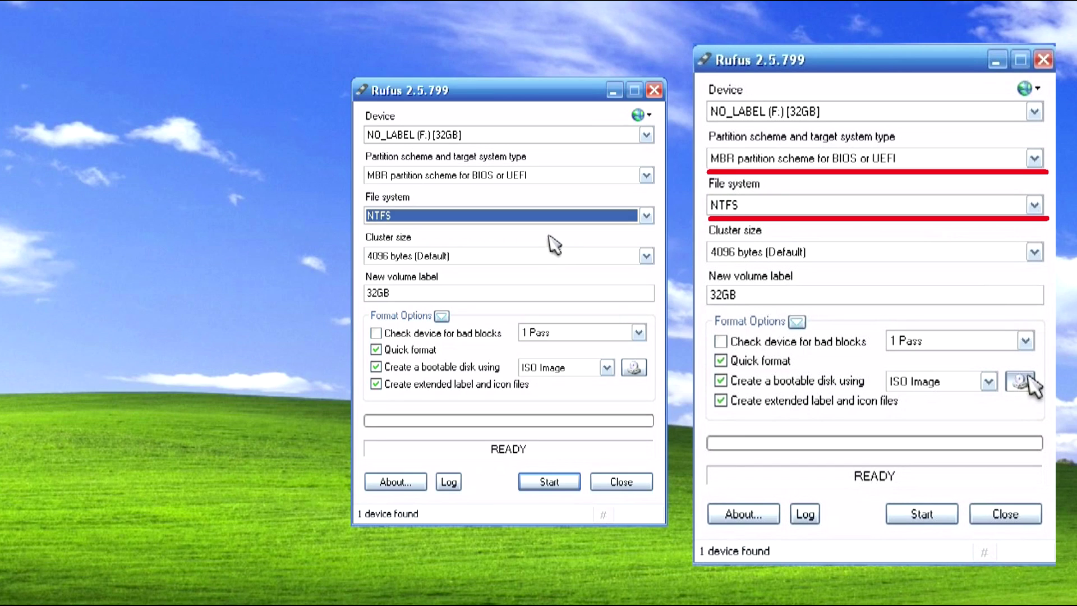
Load Win10_1903_V2_English_x64.iso, write it after accepting data erasure, and close Rufus
click(634, 367)
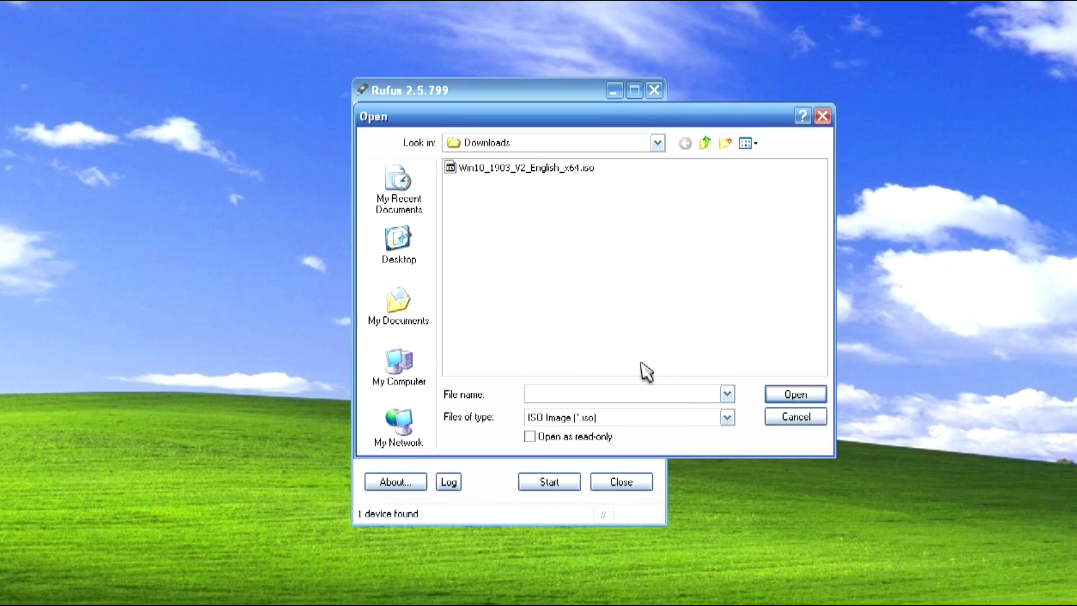
click(567, 171)
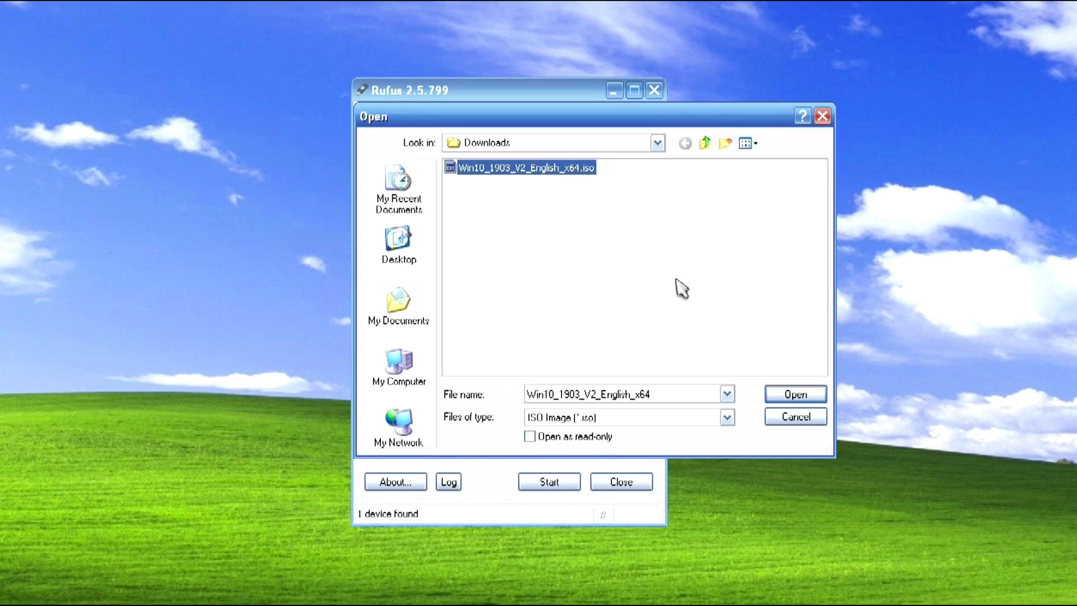
click(794, 393)
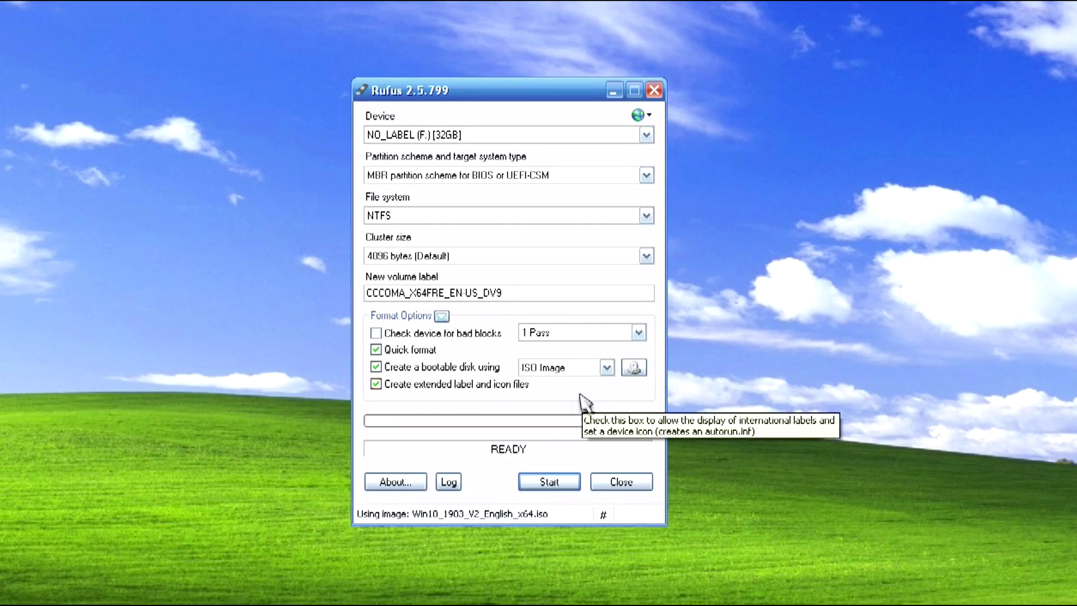
click(548, 483)
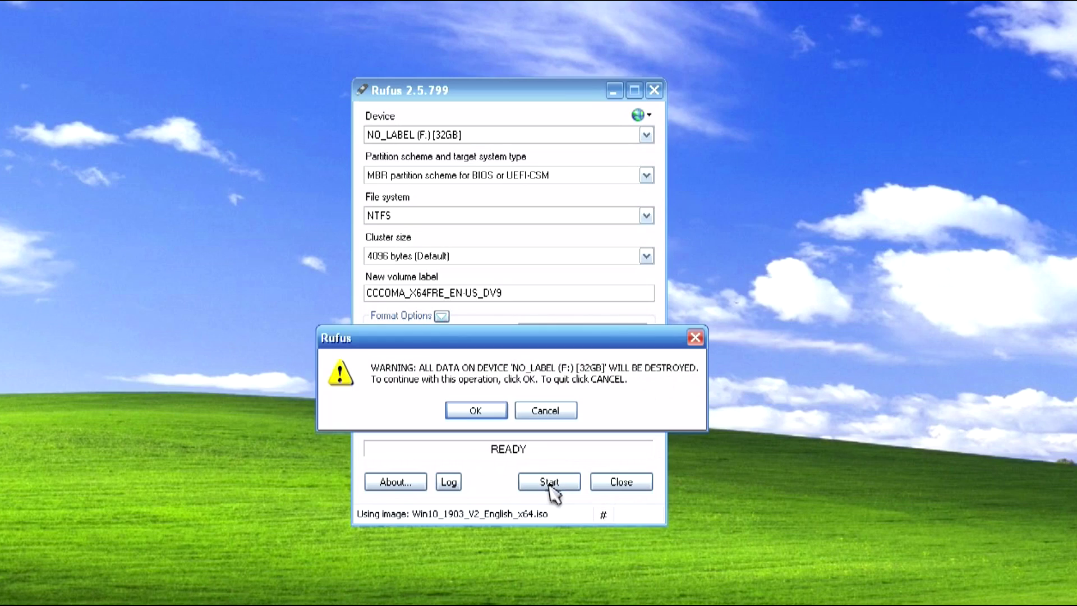
click(477, 411)
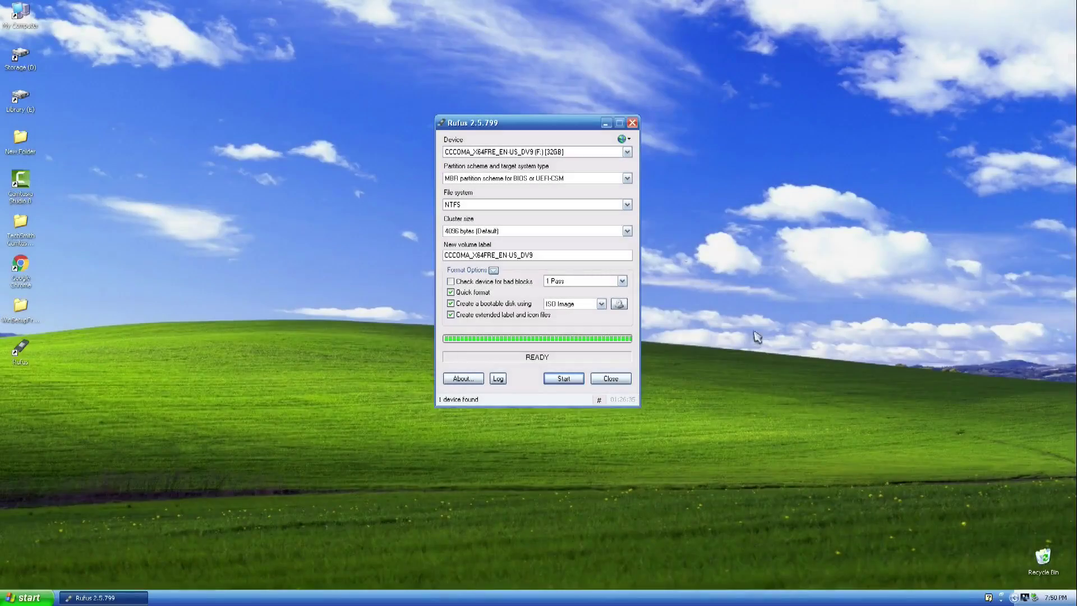
click(624, 383)
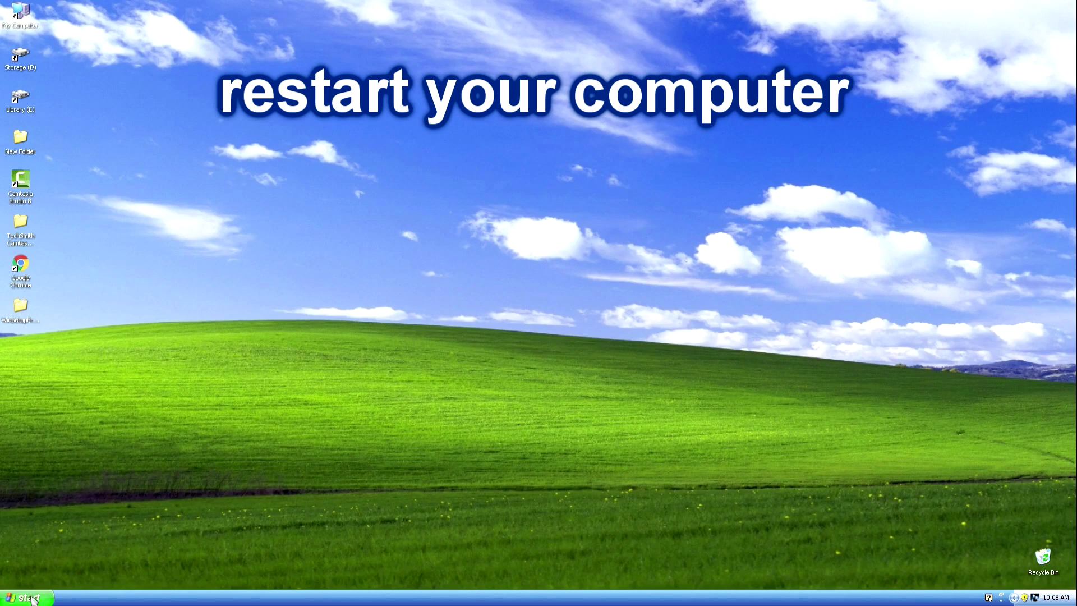
Restart Windows XP through Start > Turn Off Computer > Restart
click(38, 597)
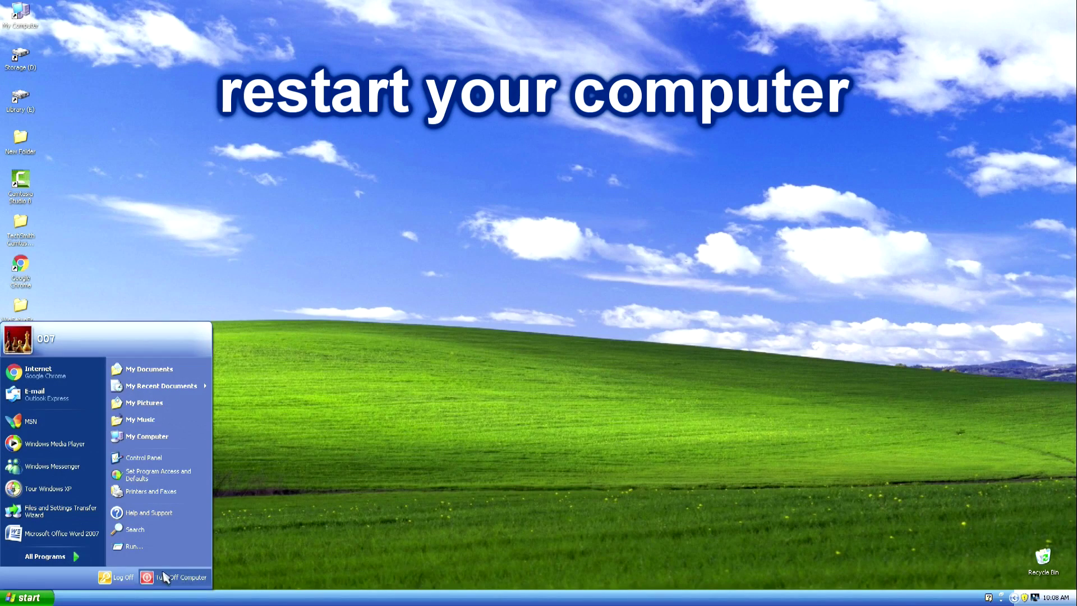
click(185, 577)
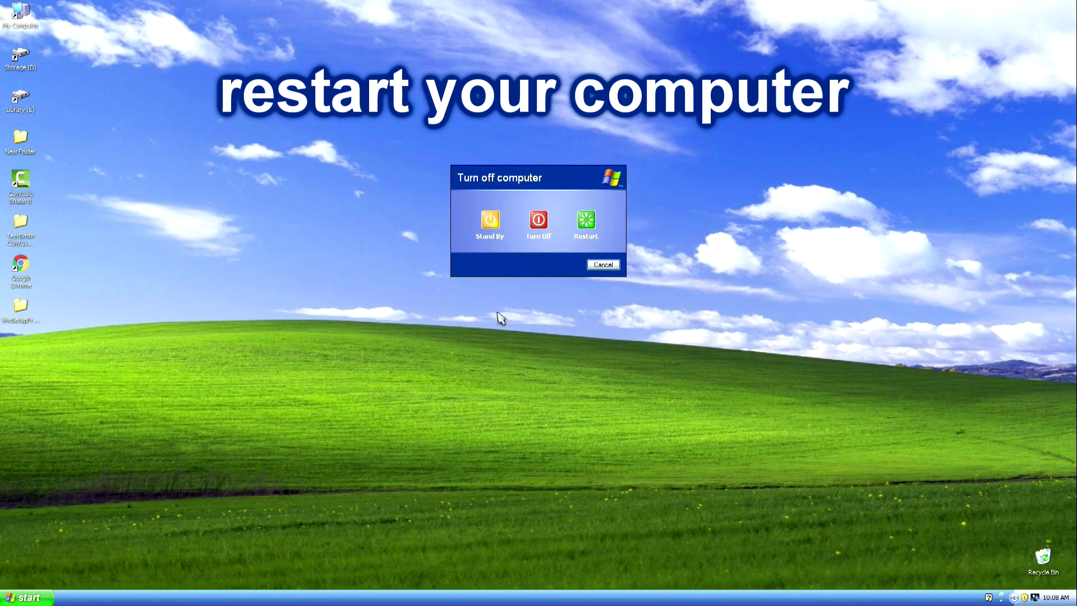
click(585, 221)
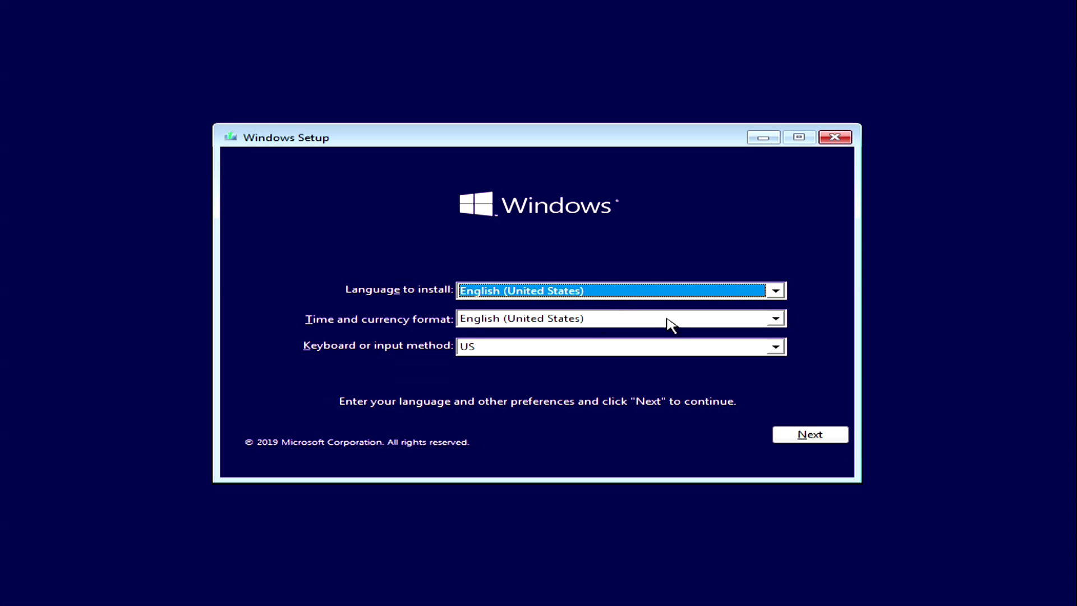
Install Windows 10 Home without a product key, accept the license terms, and choose Custom install
click(819, 436)
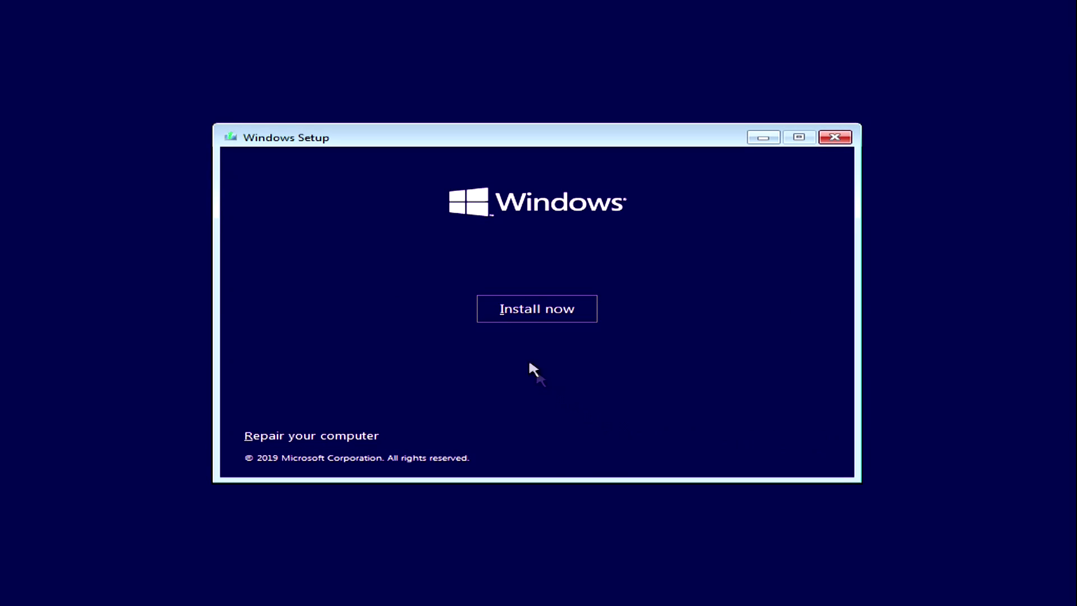
click(537, 316)
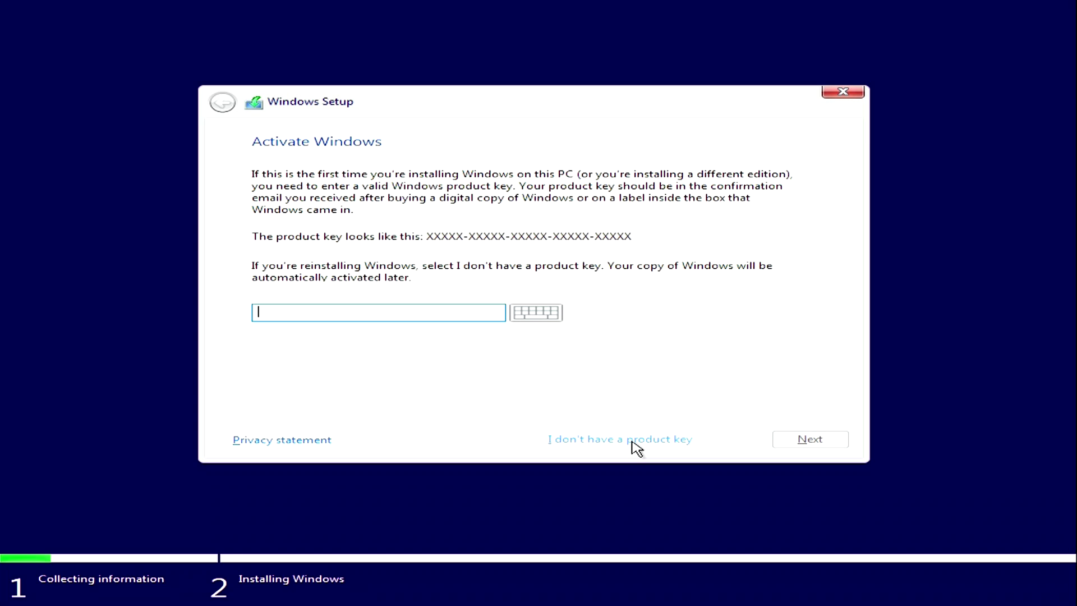
click(632, 442)
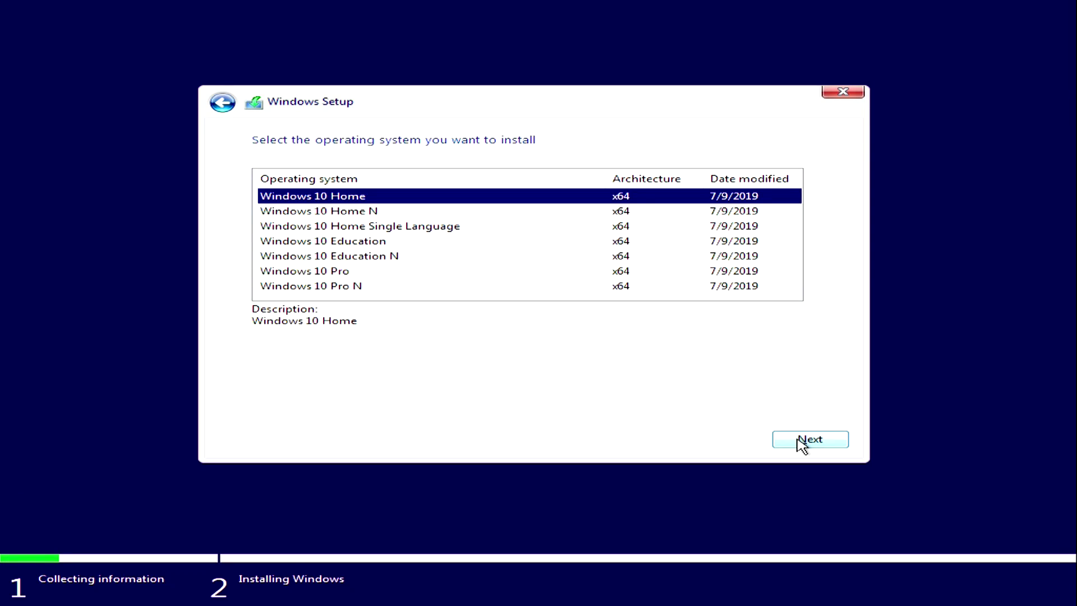
click(801, 443)
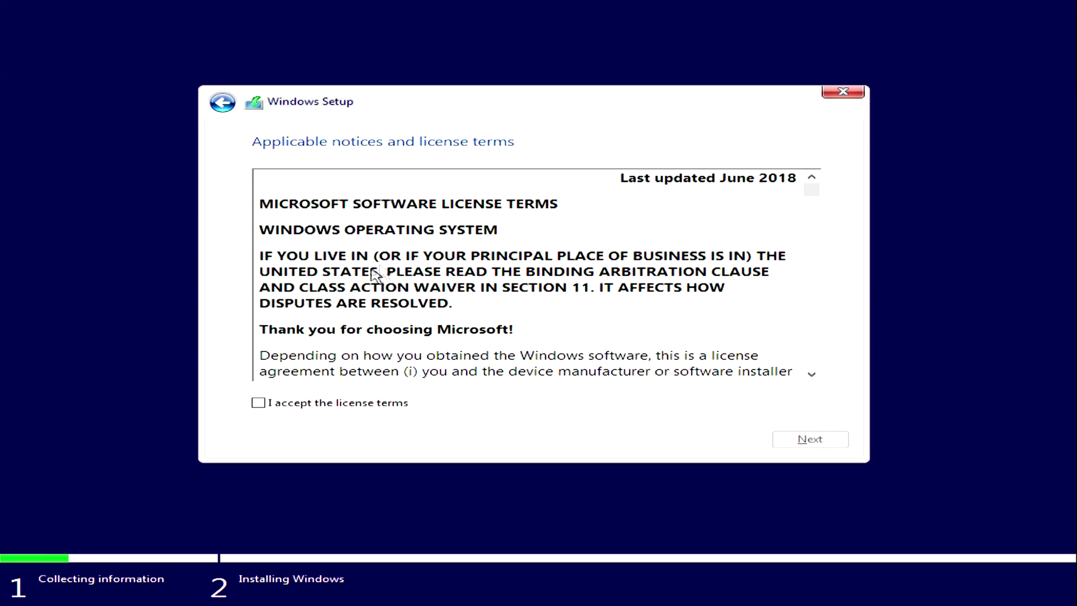
click(256, 404)
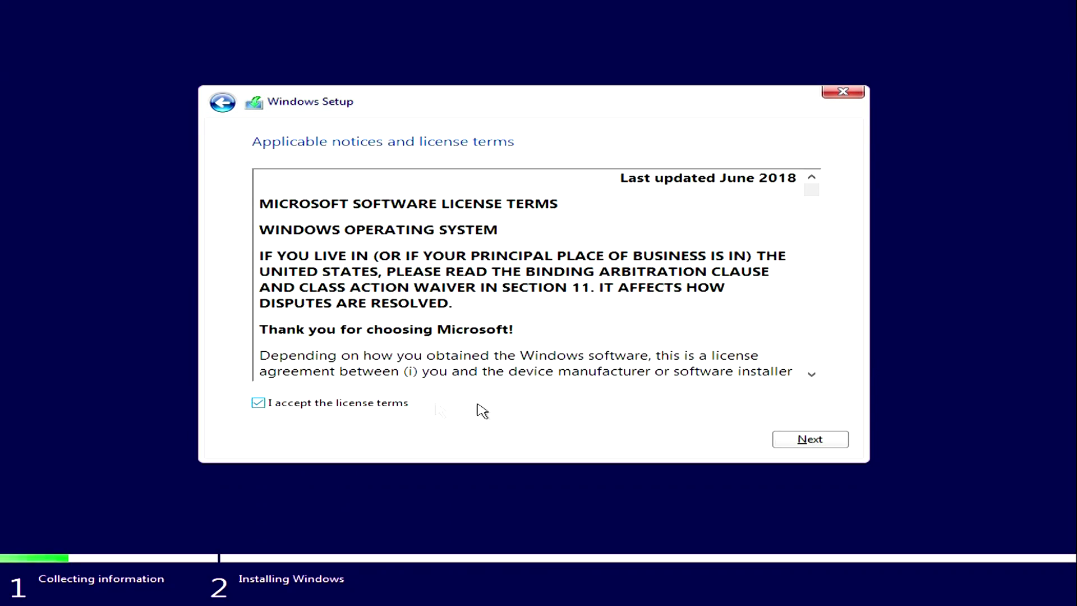
click(822, 442)
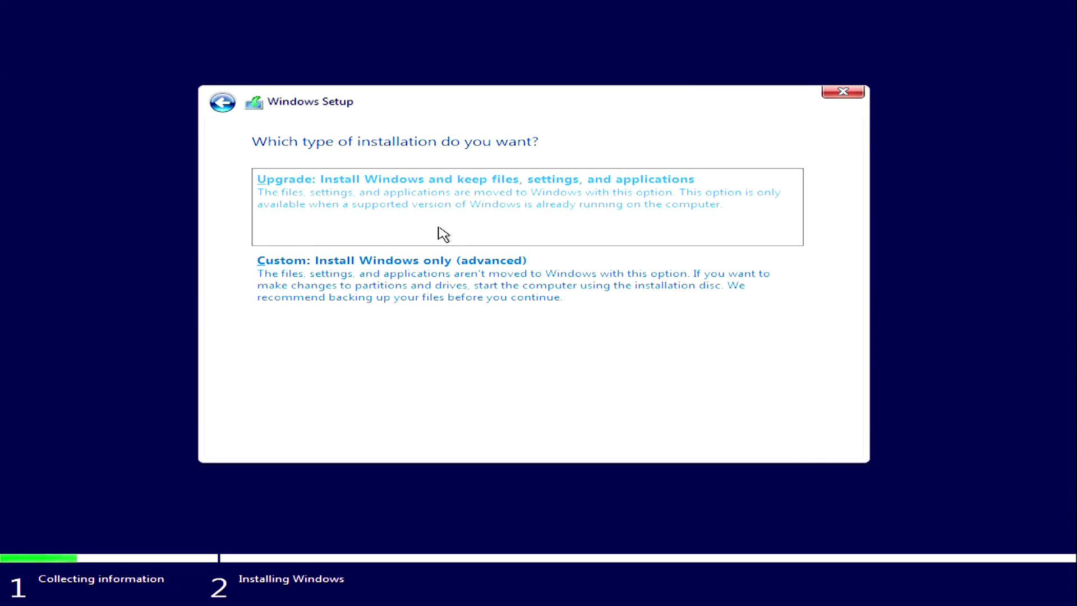
click(432, 281)
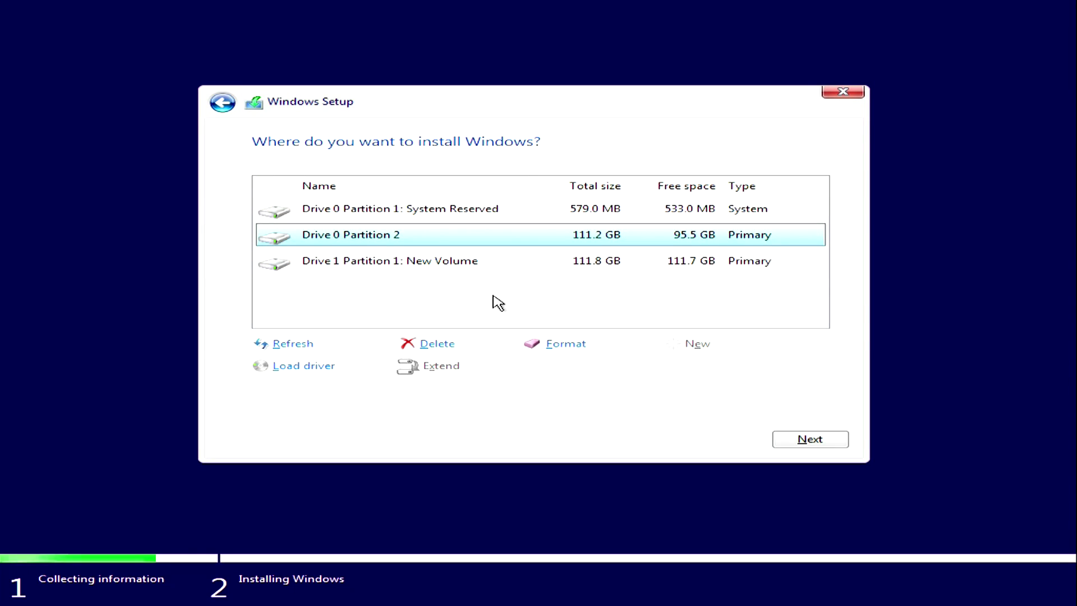
Delete Drive 0 Partition 2 and the System Reserved partition
click(463, 264)
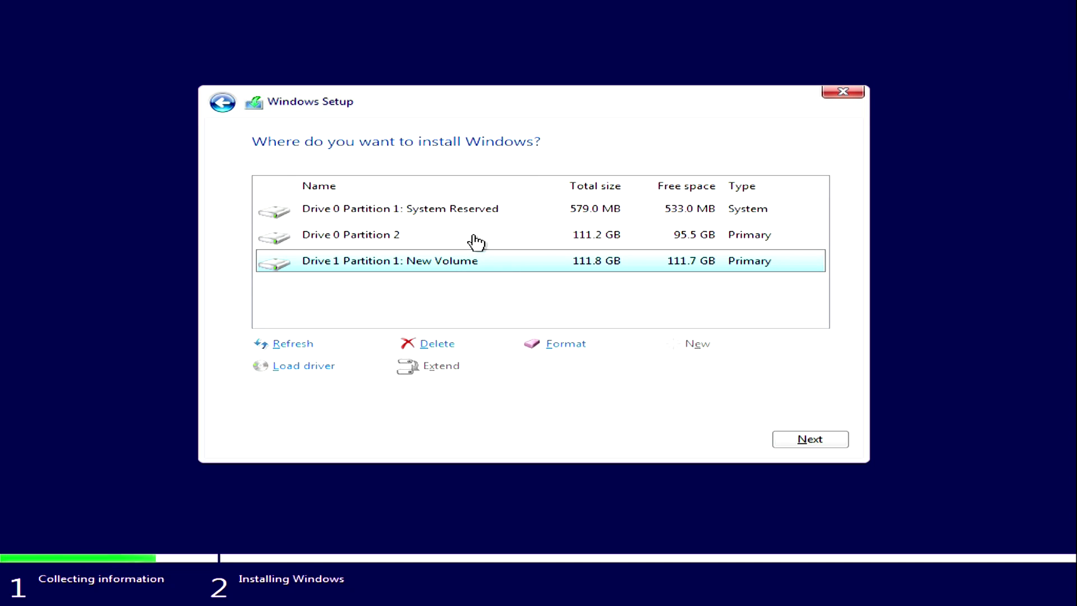
click(474, 239)
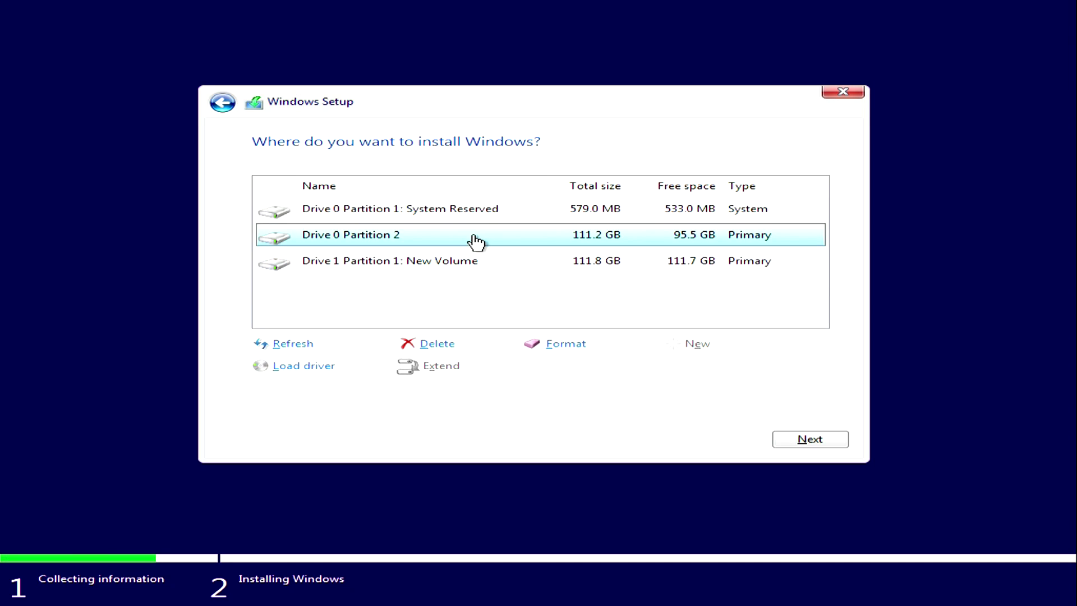
click(439, 344)
click(666, 372)
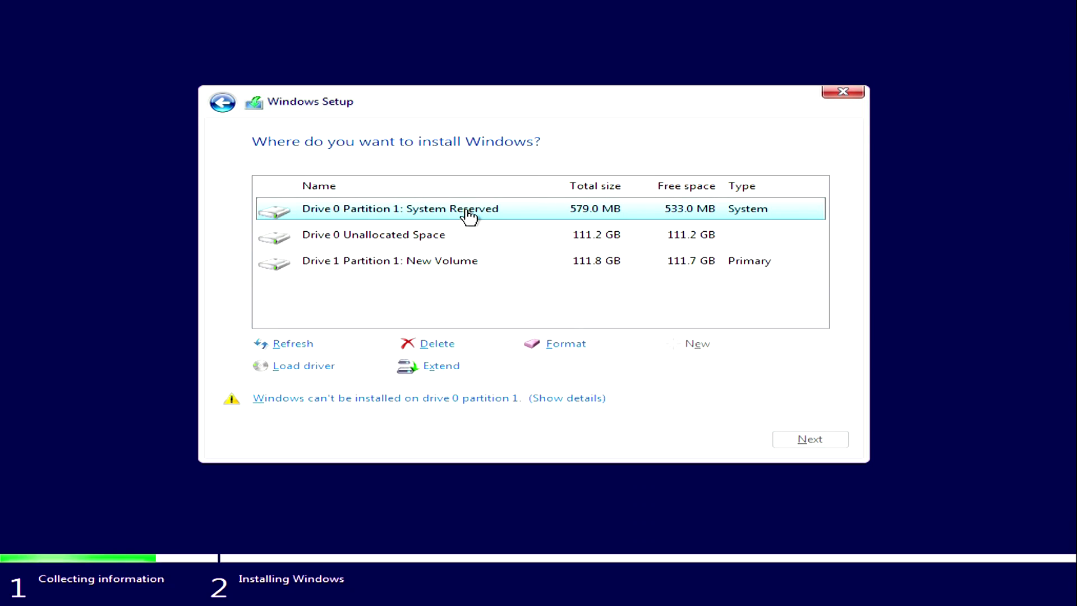
click(438, 344)
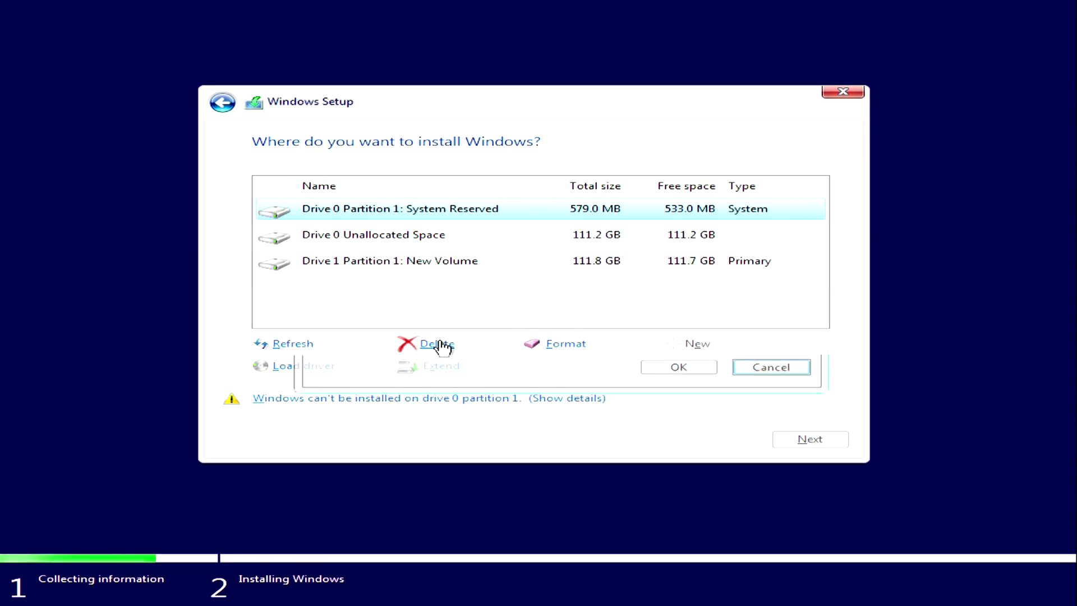
click(680, 368)
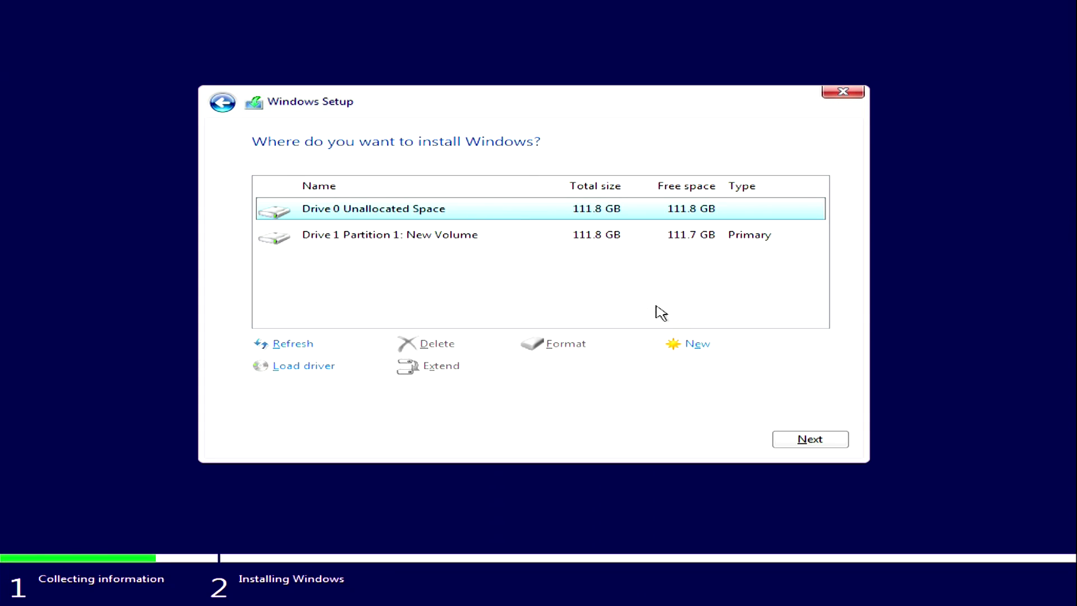
Create a new 114472 MB partition in the unallocated space and install Windows there
click(694, 349)
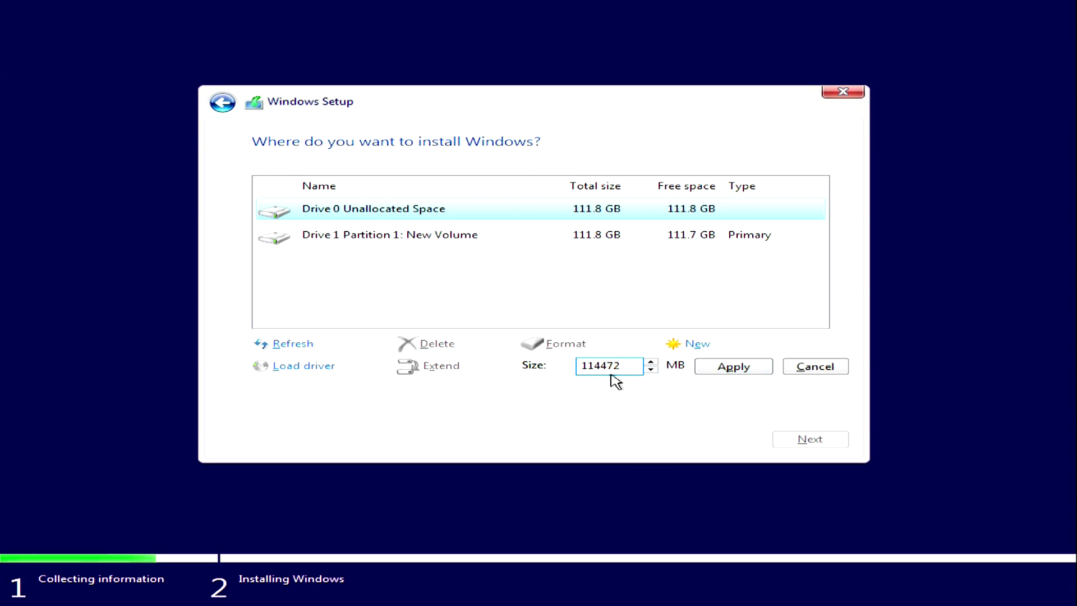
click(736, 370)
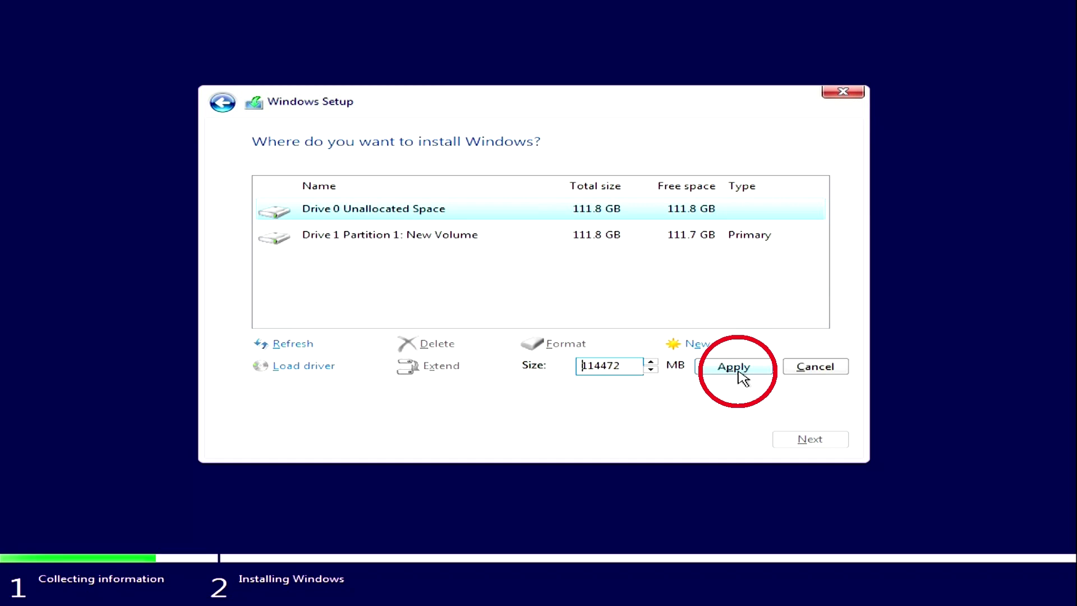
click(738, 372)
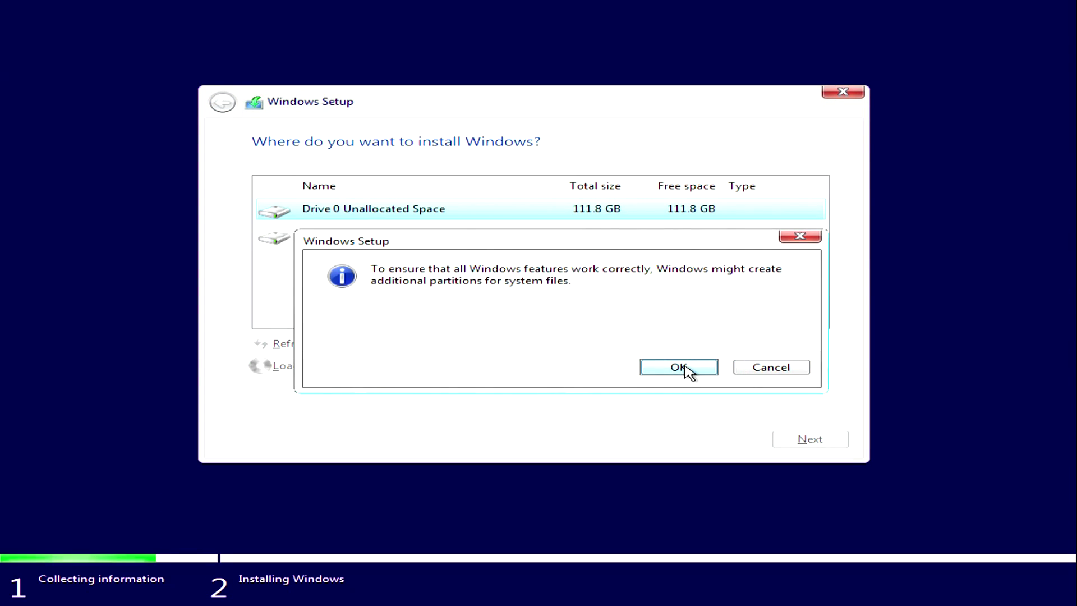
click(680, 368)
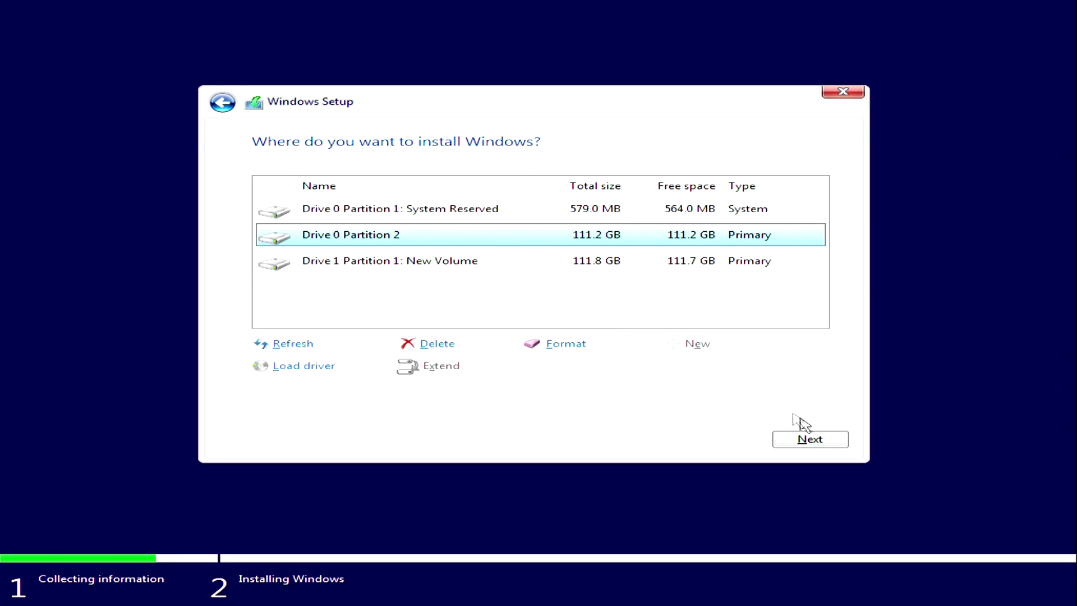
click(817, 440)
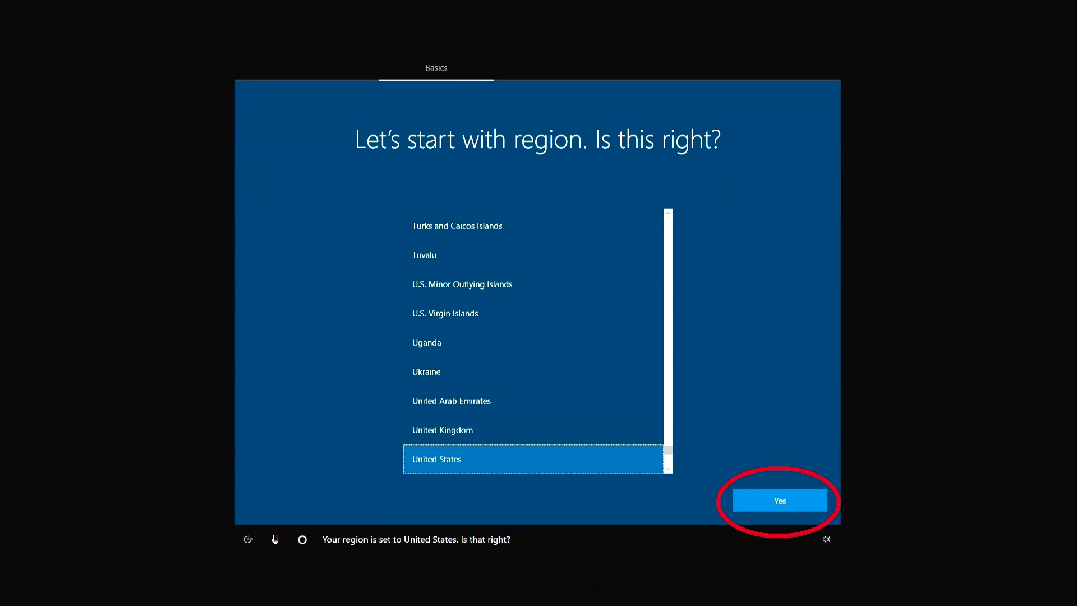
Confirm United States as region and US keyboard layout, skipping a second layout
click(777, 497)
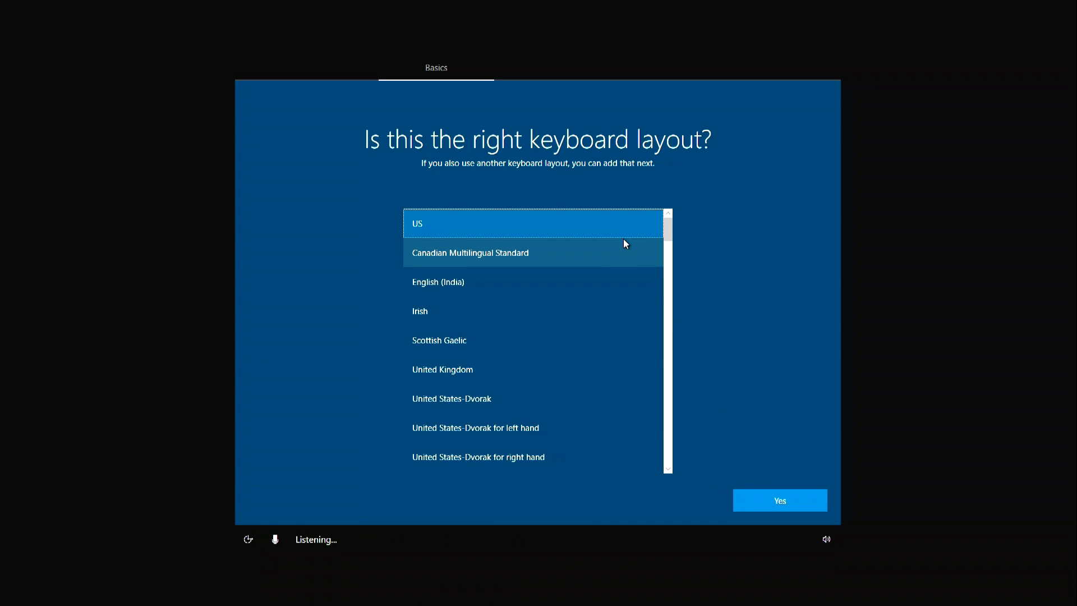
click(769, 500)
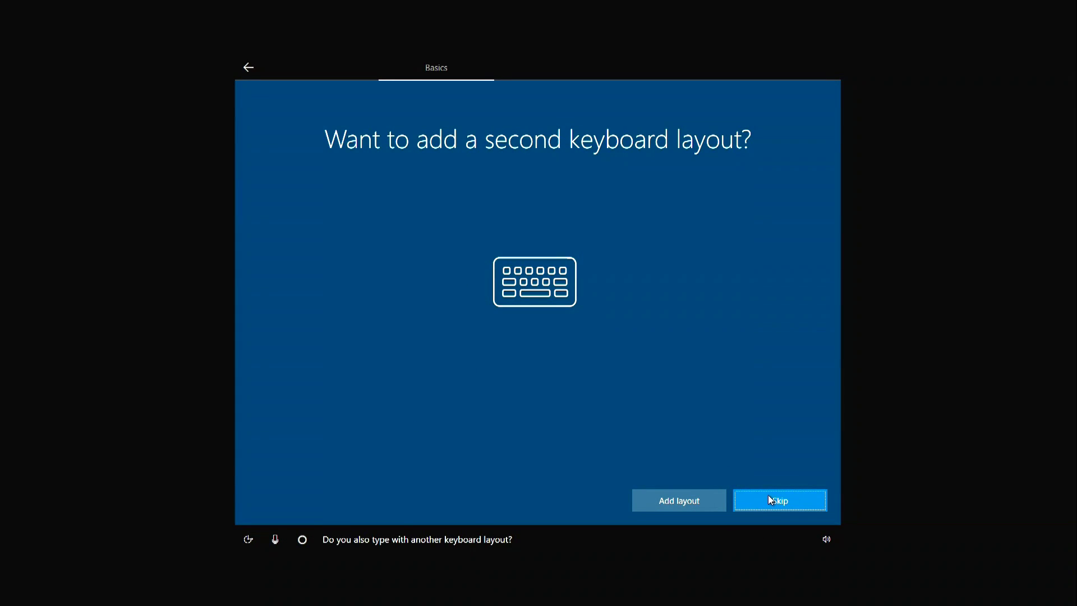
click(783, 501)
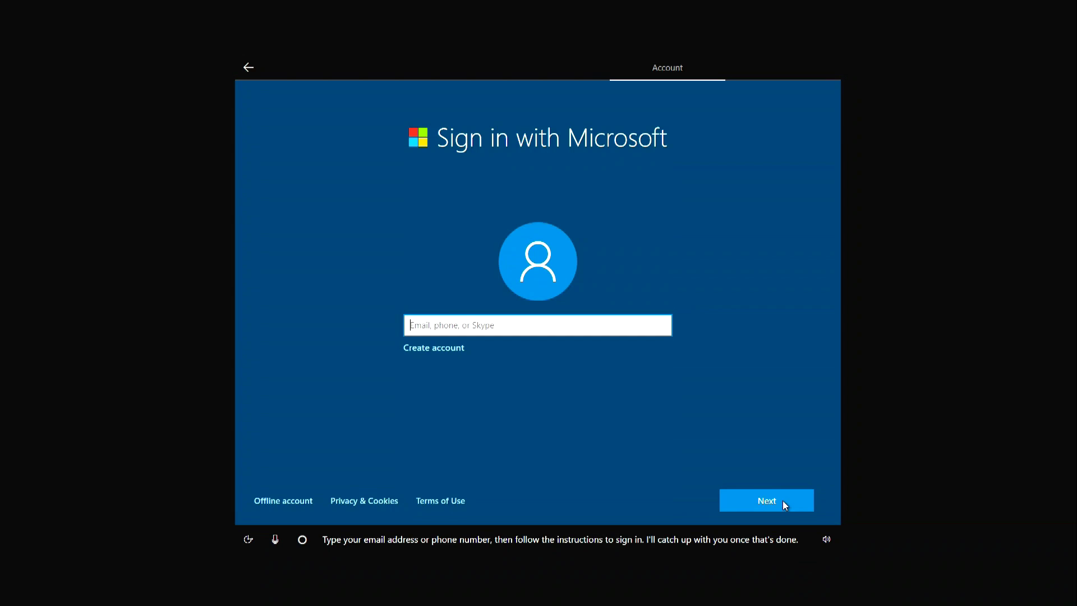
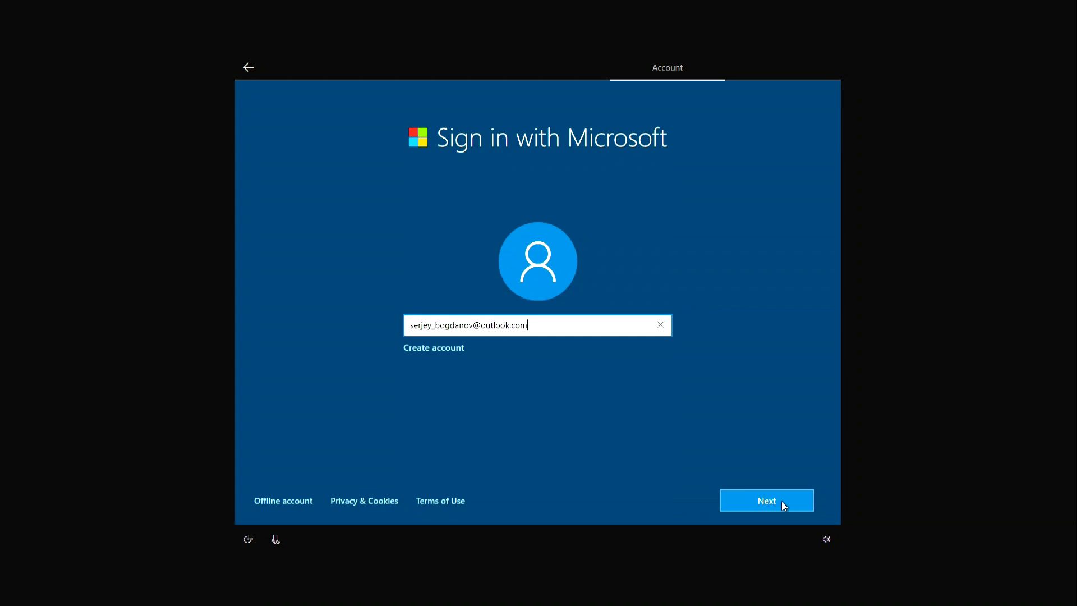
Sign in with the Microsoft account's e-mail address and password
click(782, 500)
text(••••••••••••)
click(782, 500)
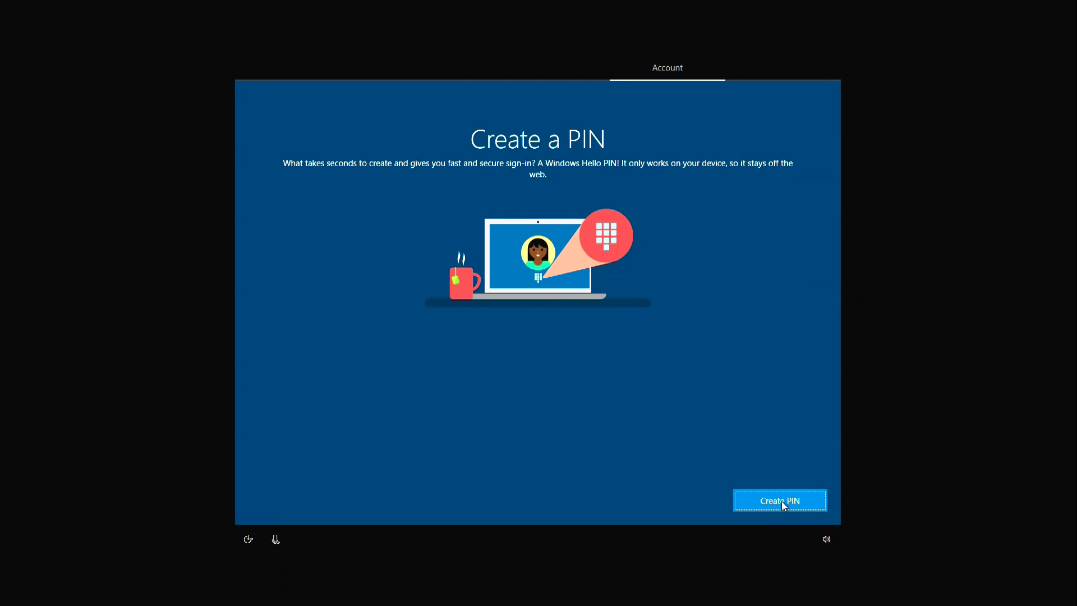
Create a four-digit sign-in PIN and enter it again to confirm
click(782, 501)
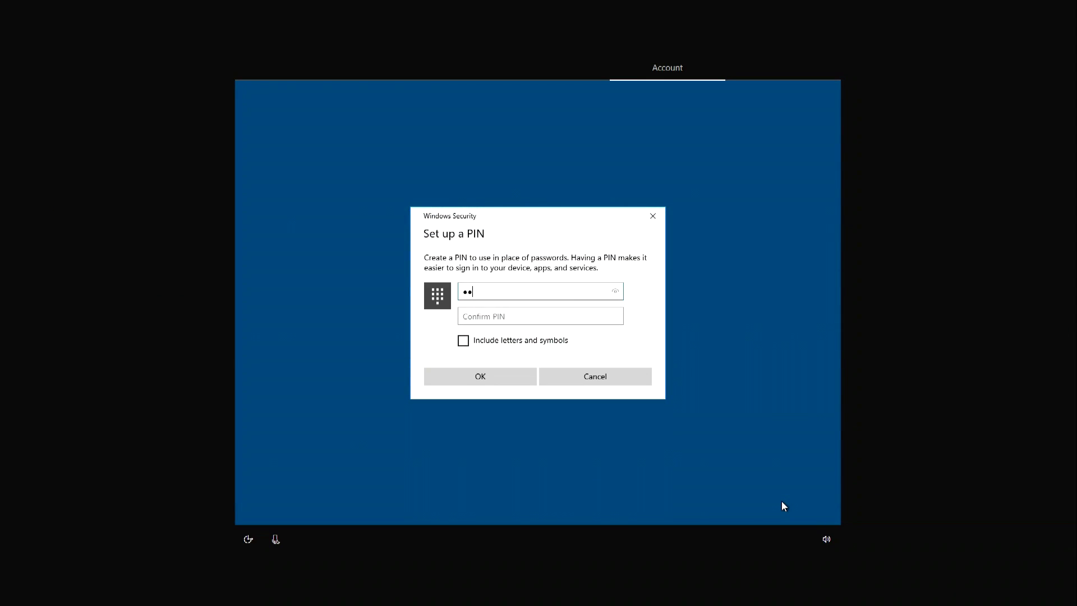
click(617, 315)
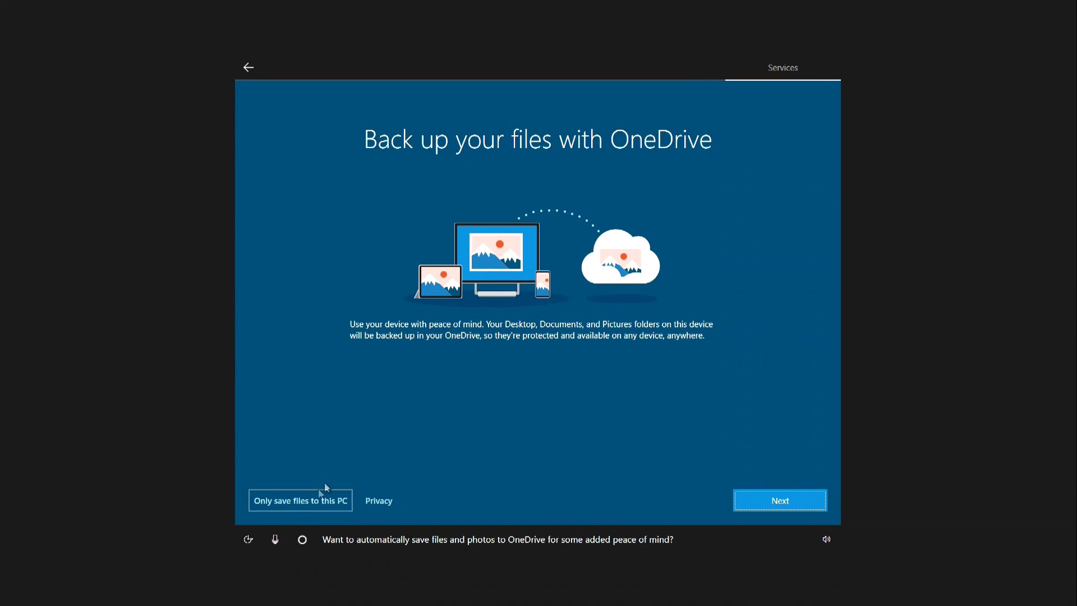
Skip OneDrive backup and turn off speech recognition, Find my device, inking & typing, and advertising ID
click(776, 504)
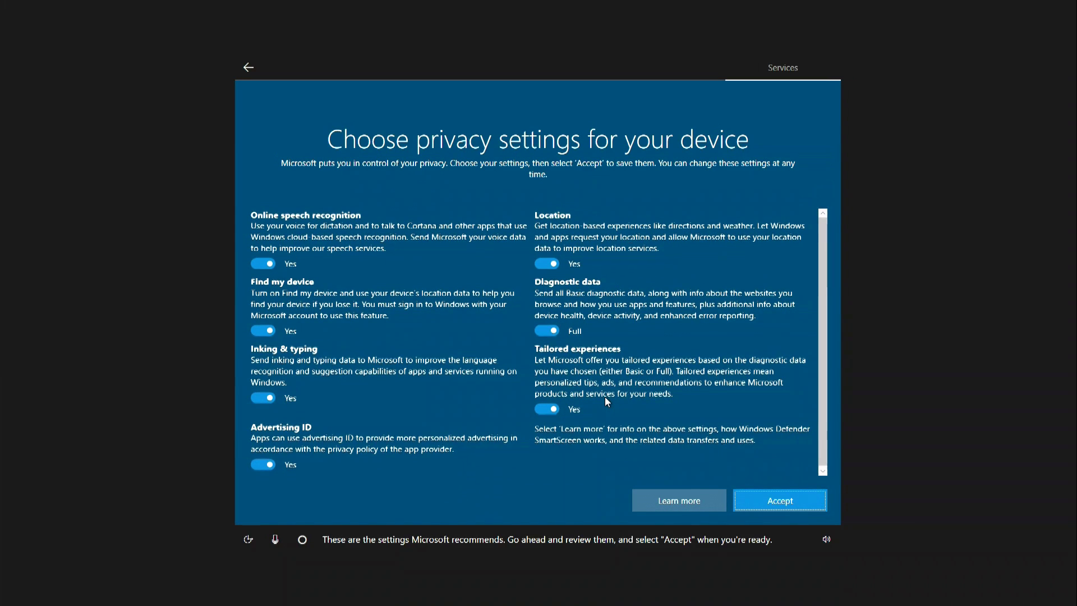
click(263, 262)
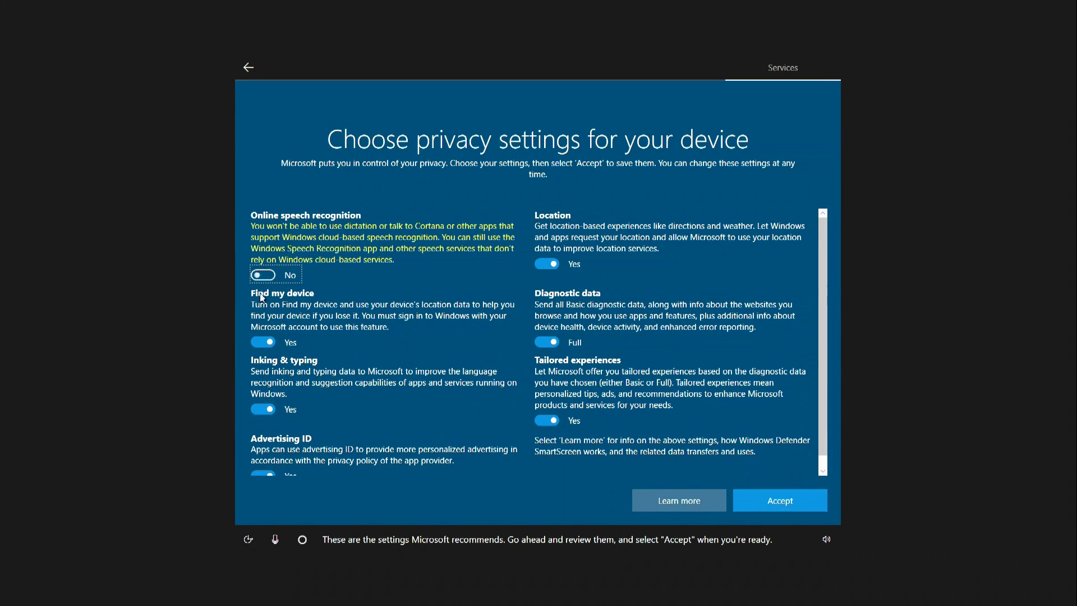
click(270, 341)
click(274, 409)
click(273, 473)
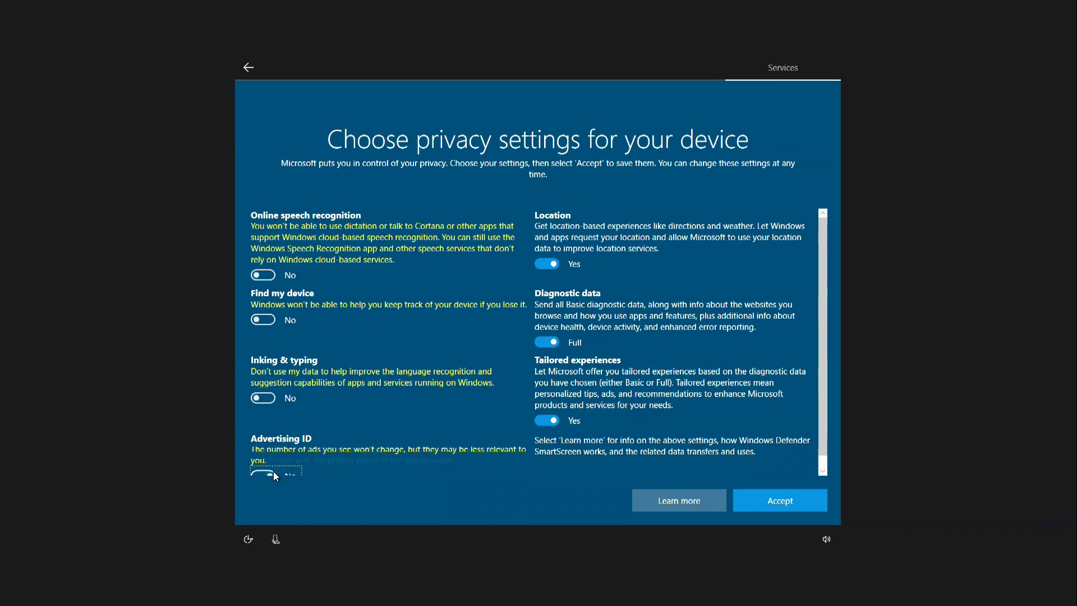
Turn off location and tailored experiences, set diagnostic data to Basic, and accept
click(545, 263)
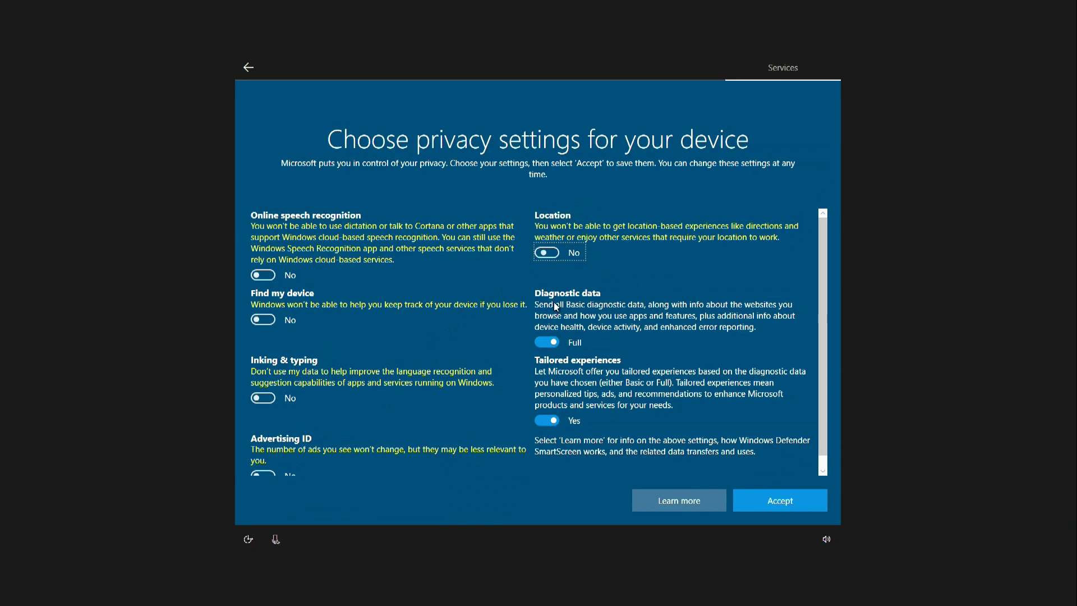
click(553, 343)
click(549, 431)
click(785, 508)
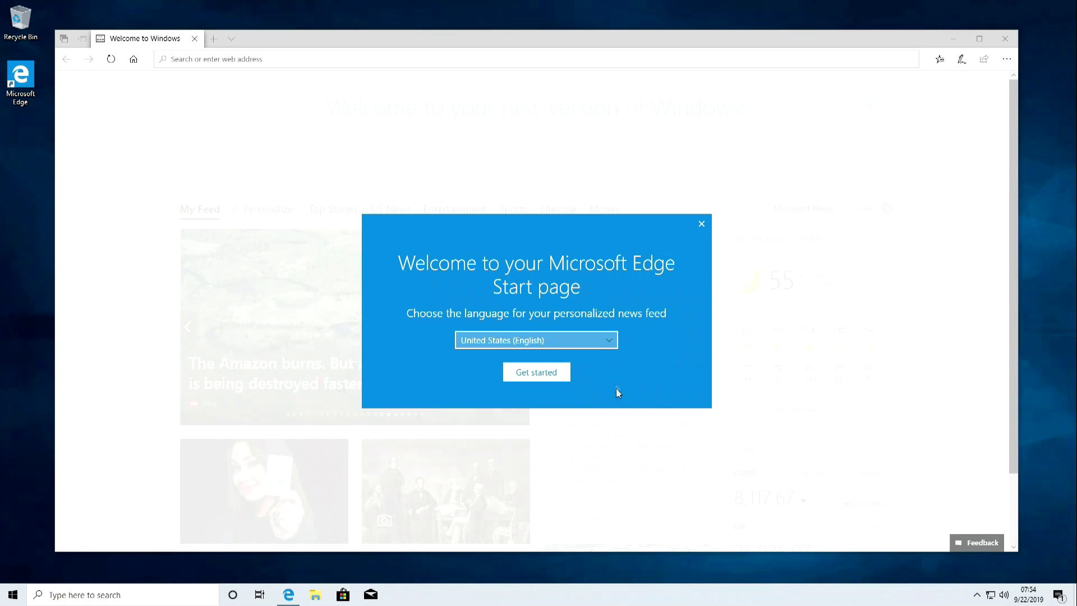
Dismiss Edge's welcome dialog and 'welcome to new Windows' banner, then close the browser
click(609, 340)
click(701, 225)
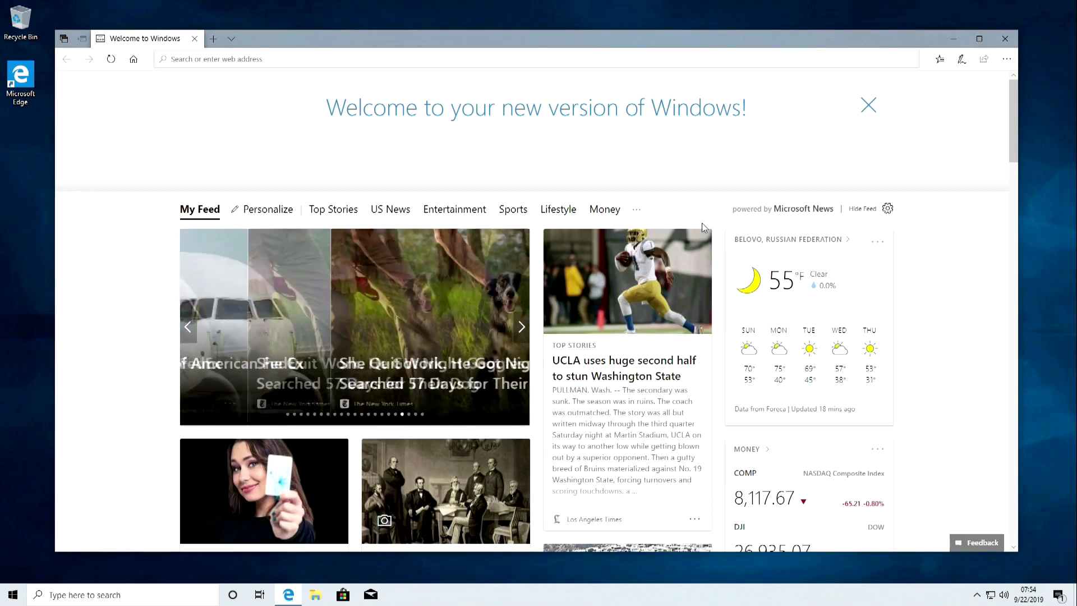
click(869, 107)
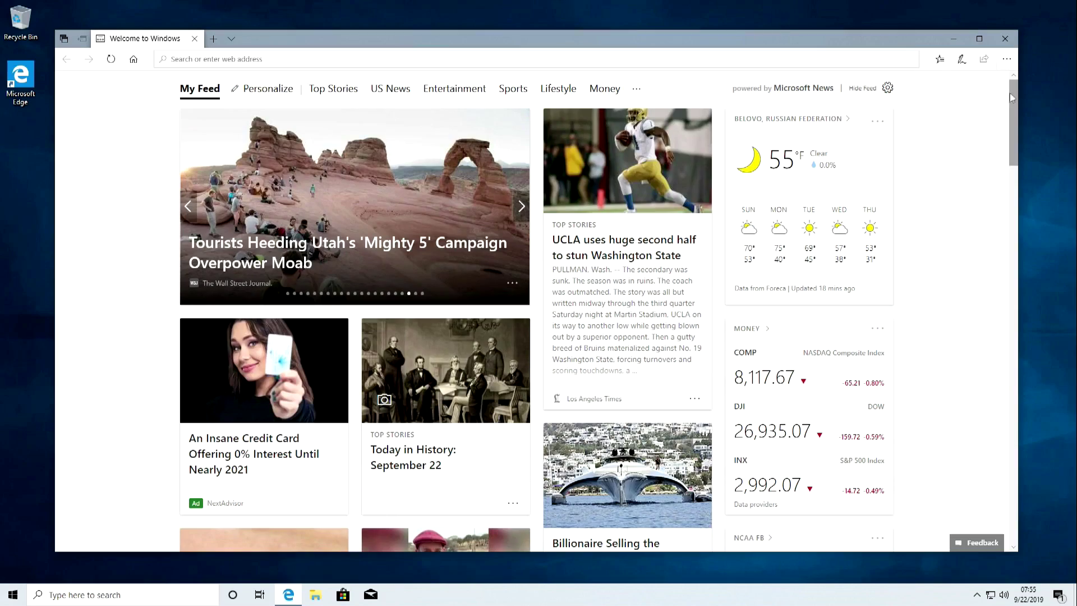
mouse_move(1012, 92)
mouse_down()
mouse_move(1032, 184)
mouse_move(1016, 78)
mouse_up()
click(1005, 38)
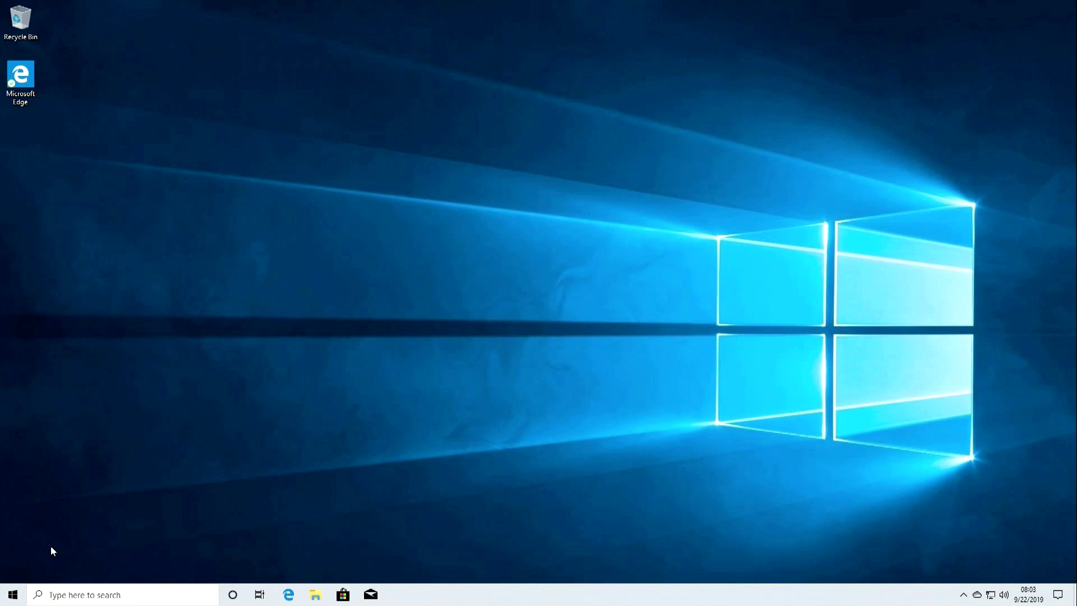
Open Settings from the Start button's Win+X menu, landing on the 1920 × 1080 Display page
click(12, 594)
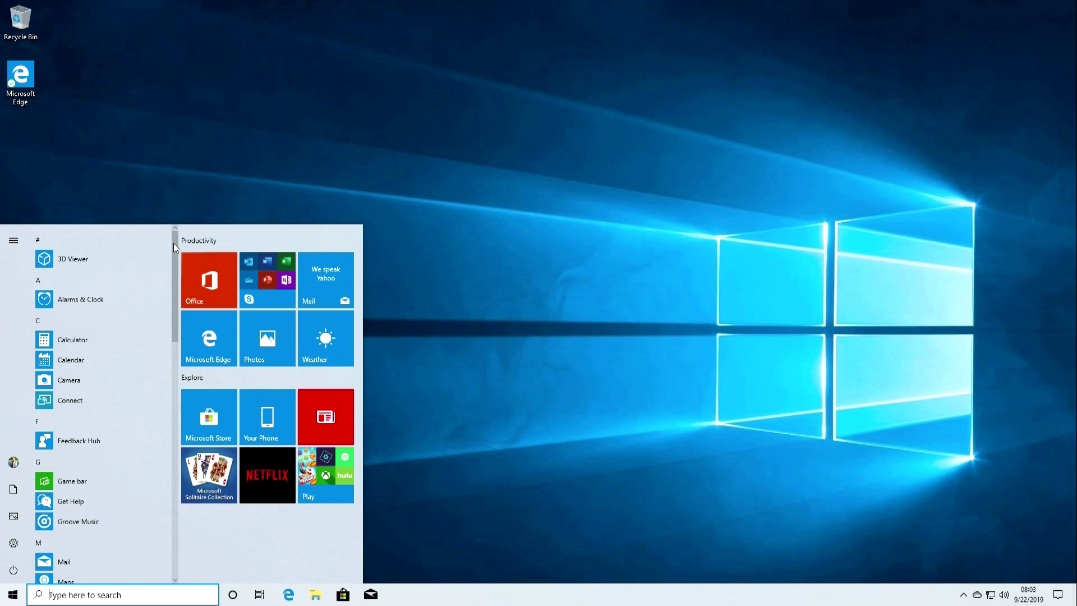
mouse_move(174, 244)
mouse_down()
mouse_move(171, 494)
mouse_move(180, 235)
mouse_up()
click(265, 189)
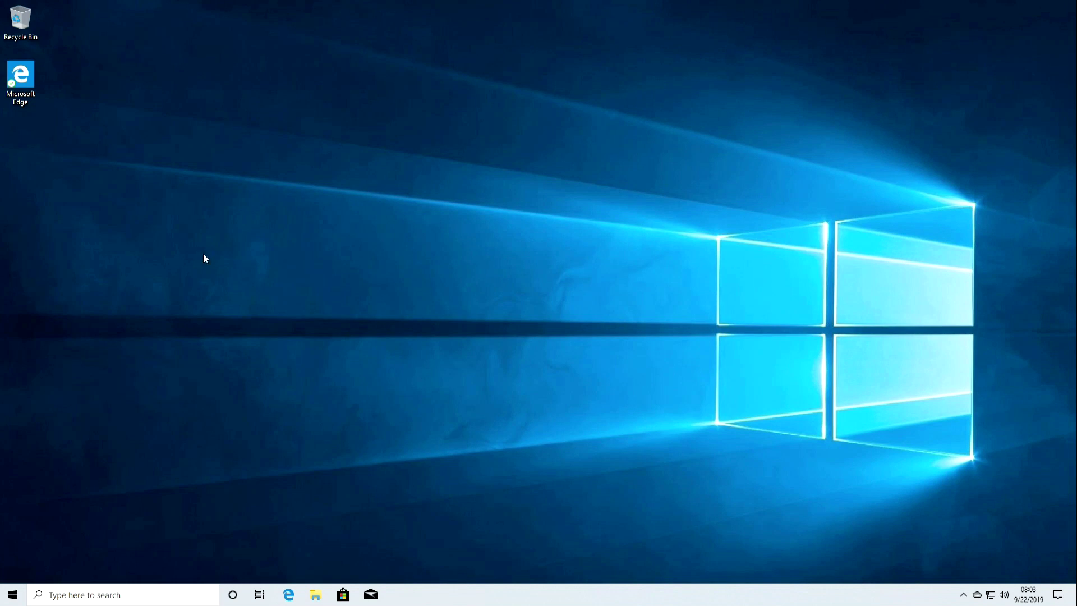
right_click(12, 589)
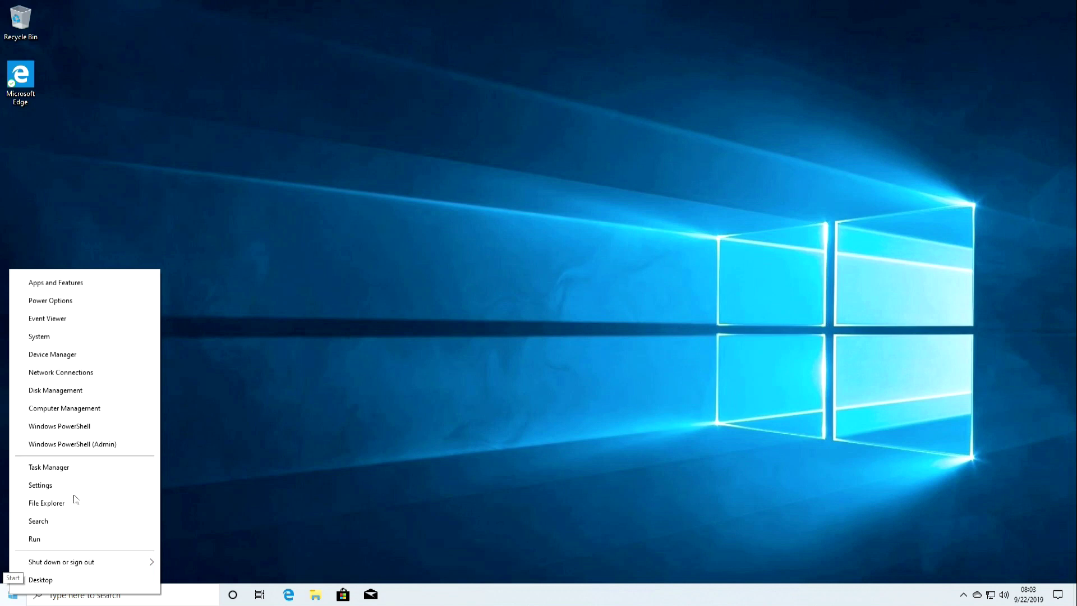
click(84, 486)
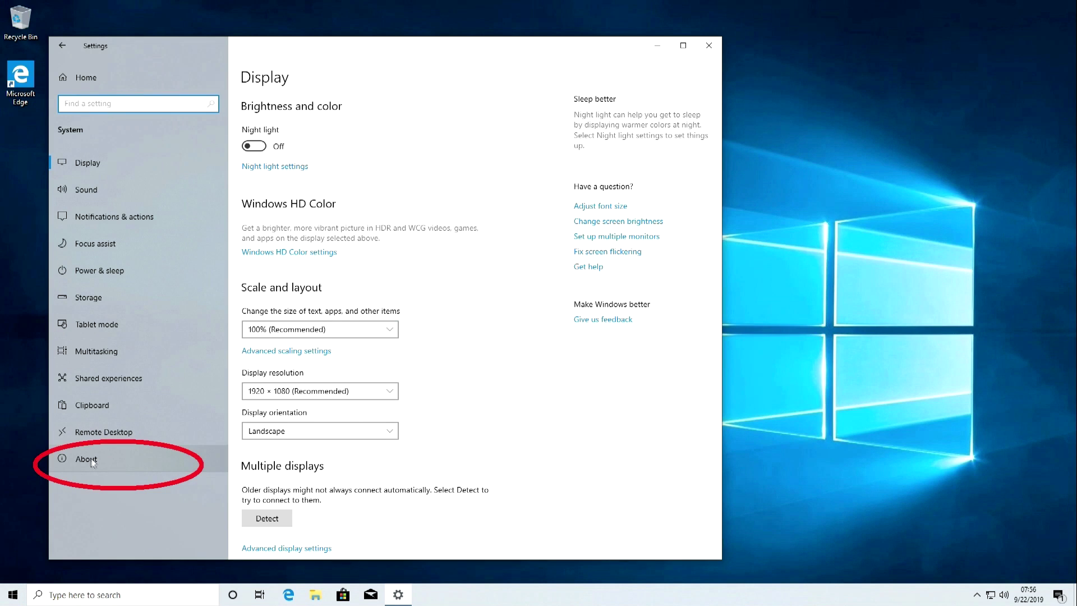
Review About's Windows specifications showing Windows 10 Home 1903, then close Settings
click(92, 461)
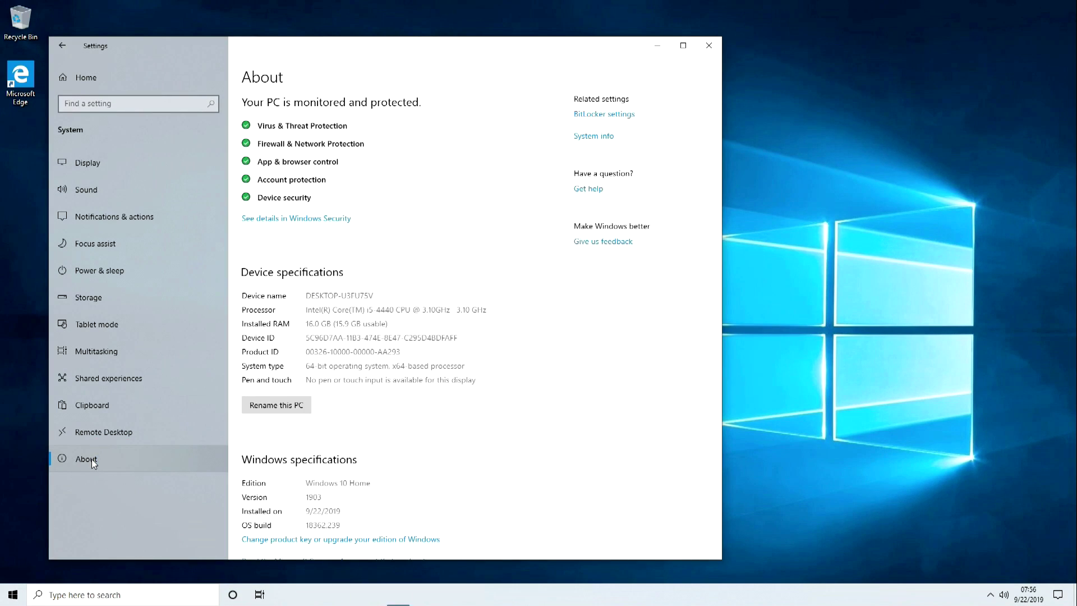
scroll(503, 406, down, 2)
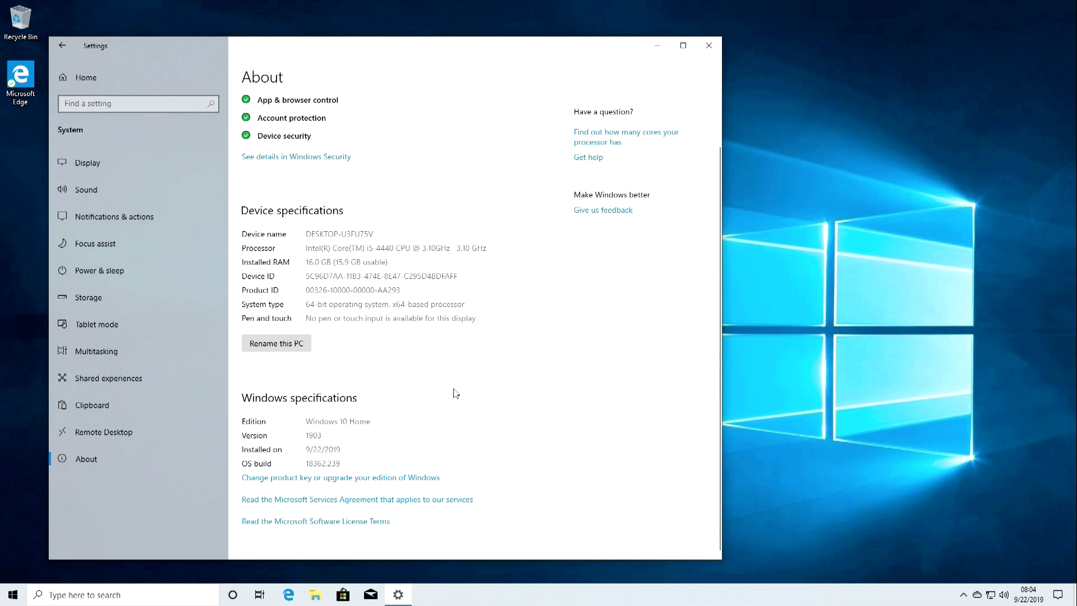
click(710, 48)
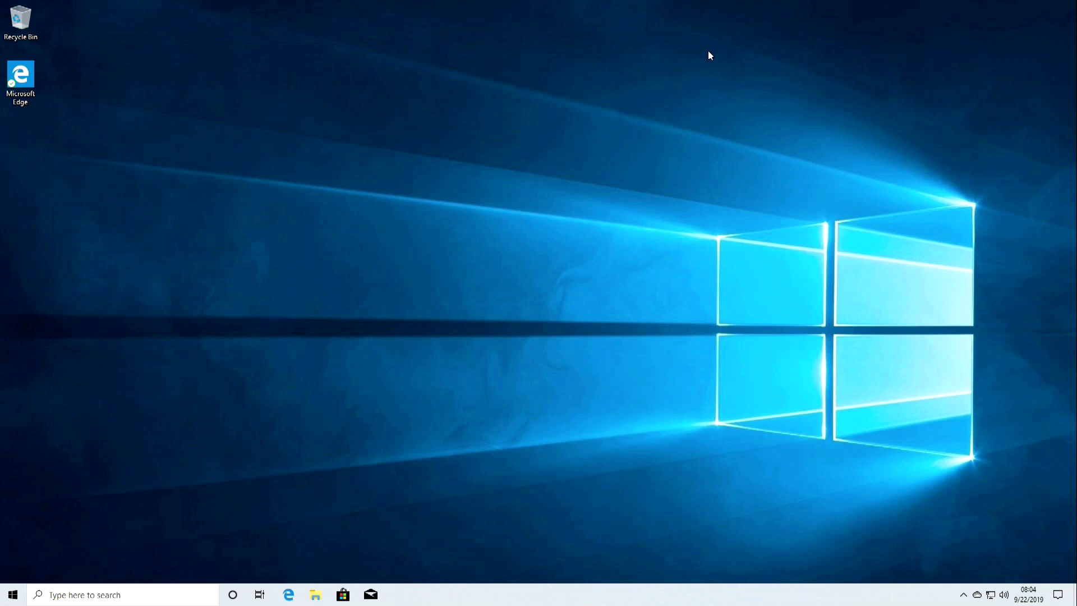